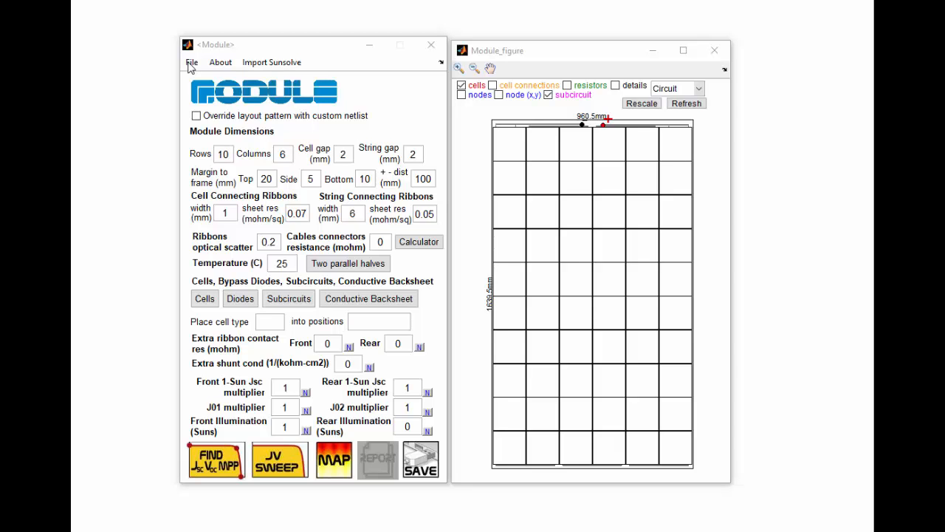
# - Load the module project file zebra_module2.zip
pyautogui.click(191, 65)
pyautogui.click(205, 87)
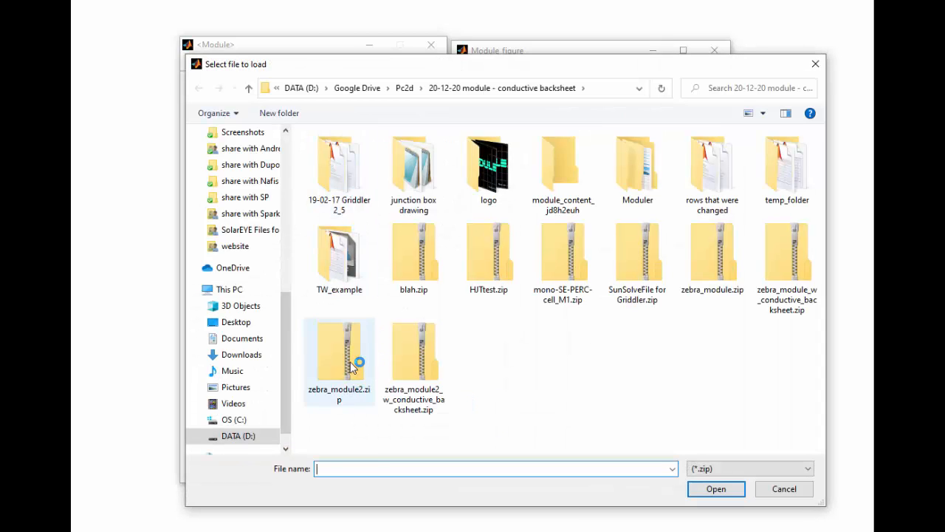
pyautogui.doubleClick(354, 360)
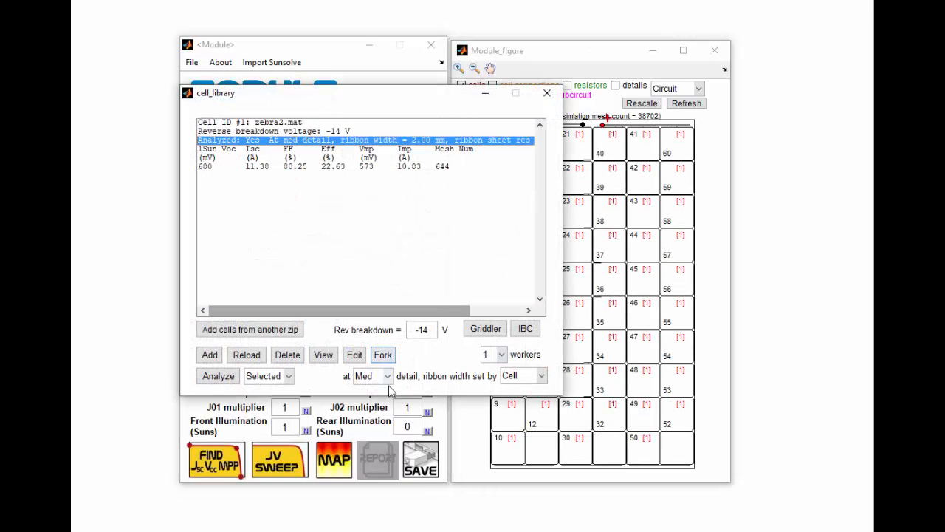
# - View cell type 1's layout in the cell library, toggle to its rear side, and close the cell display and library
pyautogui.click(324, 355)
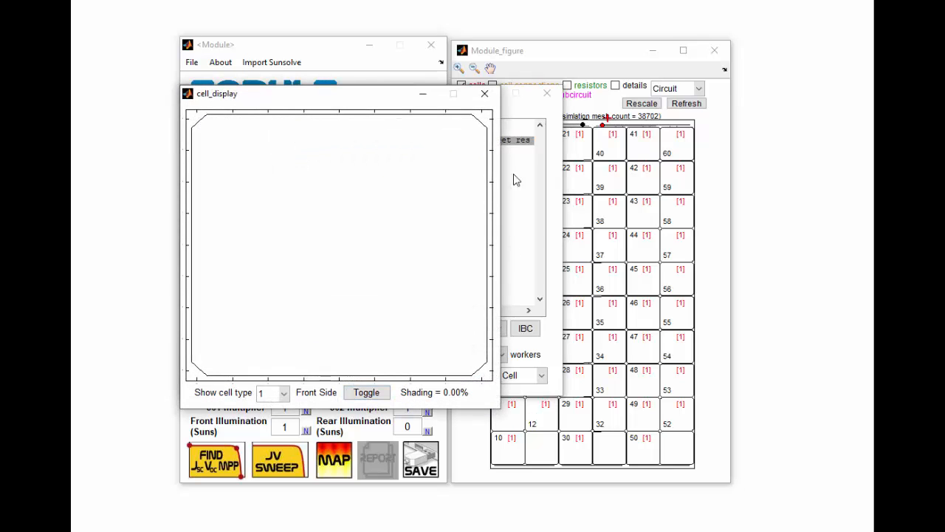
pyautogui.click(363, 395)
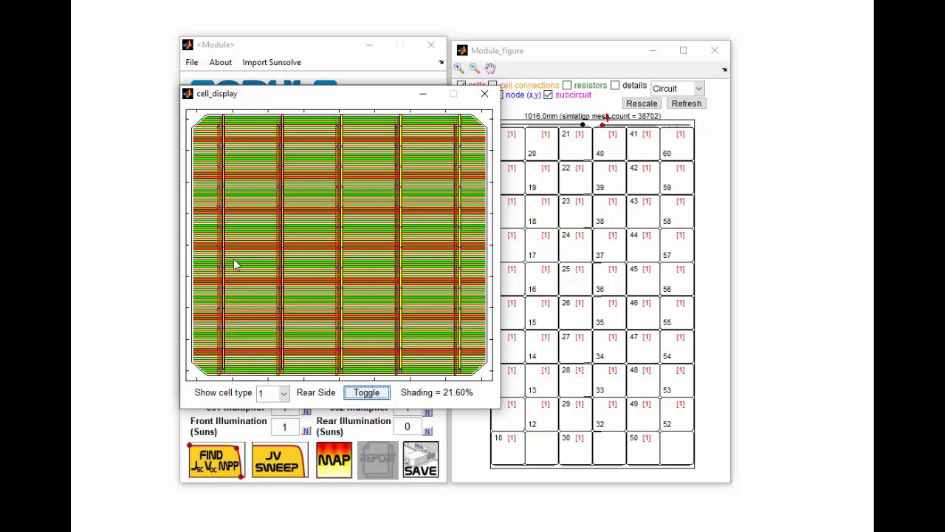
pyautogui.click(481, 96)
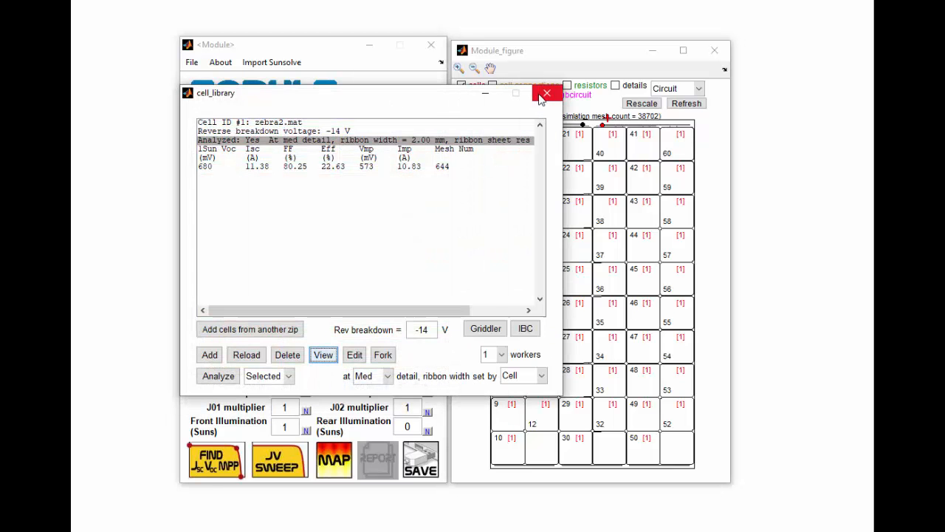
pyautogui.click(545, 93)
# - Find the module's Jsc, Voc and maximum power point
pyautogui.click(458, 68)
pyautogui.moveTo(481, 165); pyautogui.dragTo(561, 111)
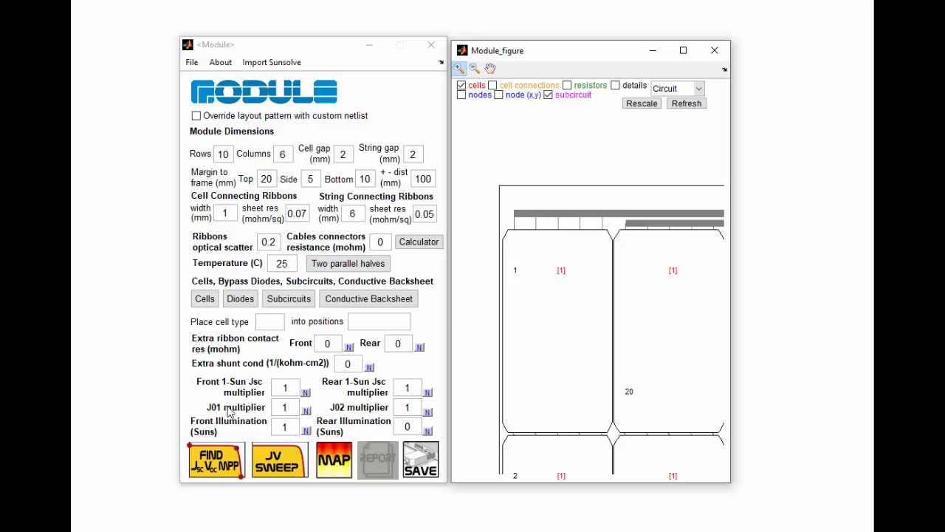
pyautogui.click(213, 461)
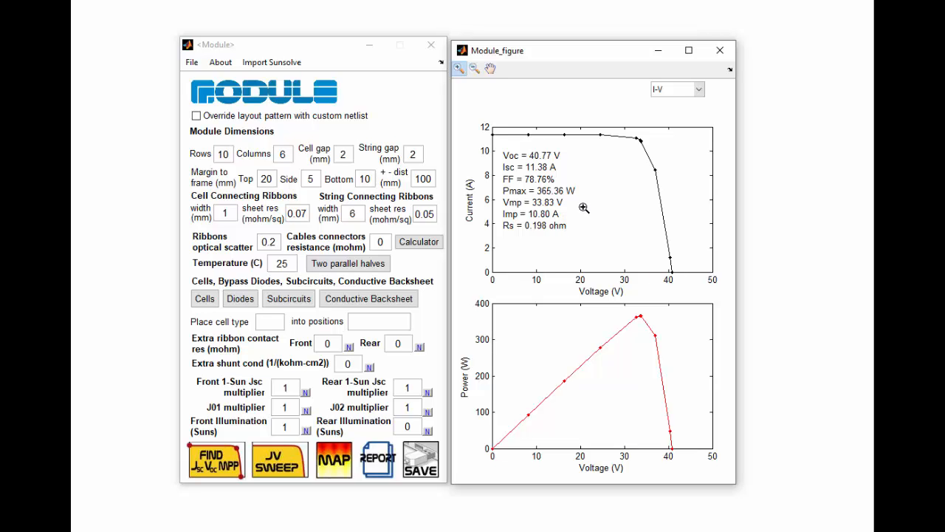
# - Open the mapping panel and map Cell Front V at 33.83 V
pyautogui.click(339, 457)
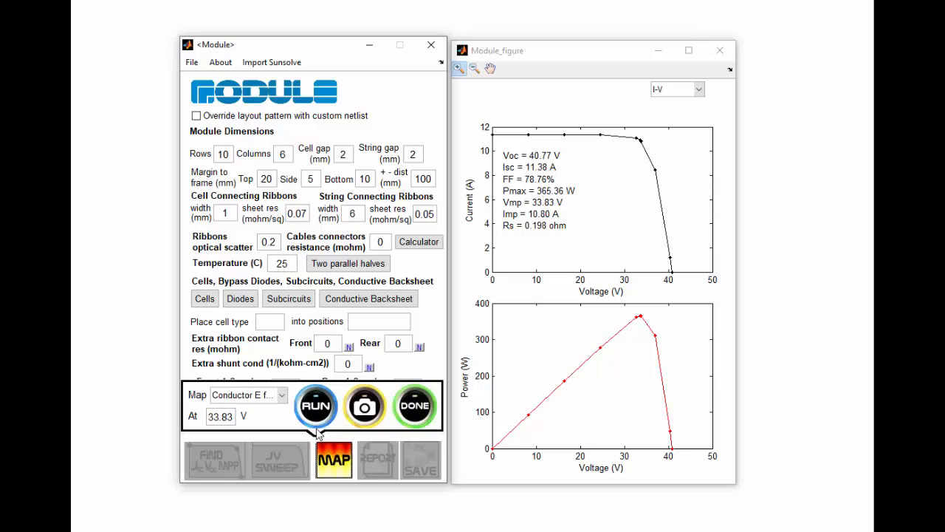
pyautogui.click(282, 394)
pyautogui.click(279, 421)
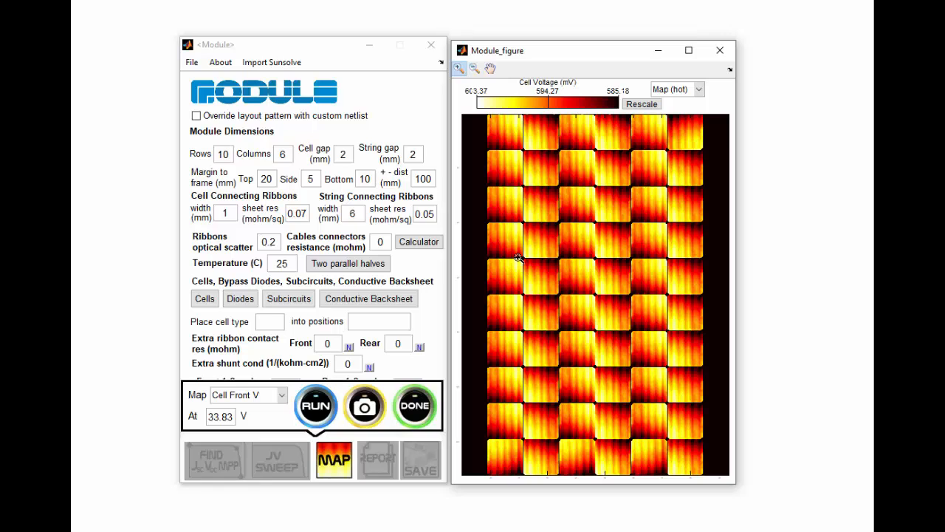
# - Switch the map to Cell Rear V and finish mapping
pyautogui.click(281, 395)
pyautogui.click(268, 438)
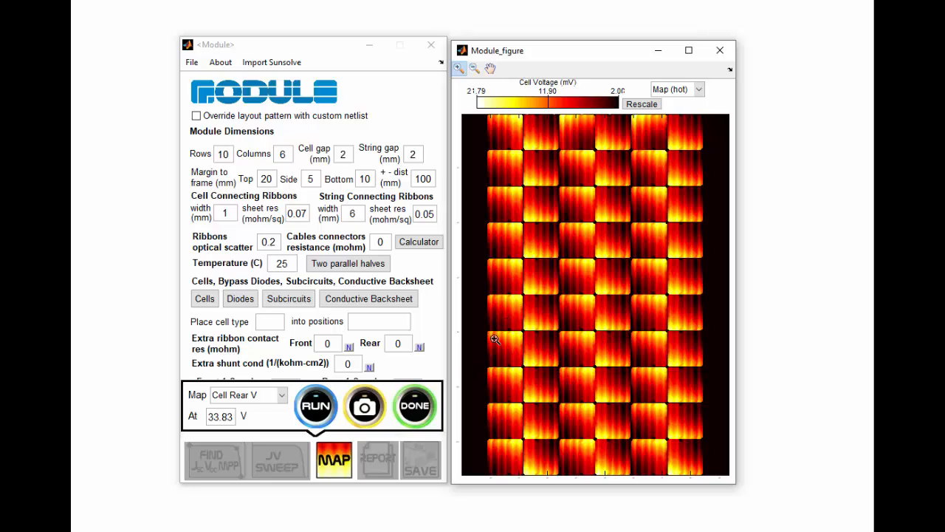
pyautogui.click(414, 404)
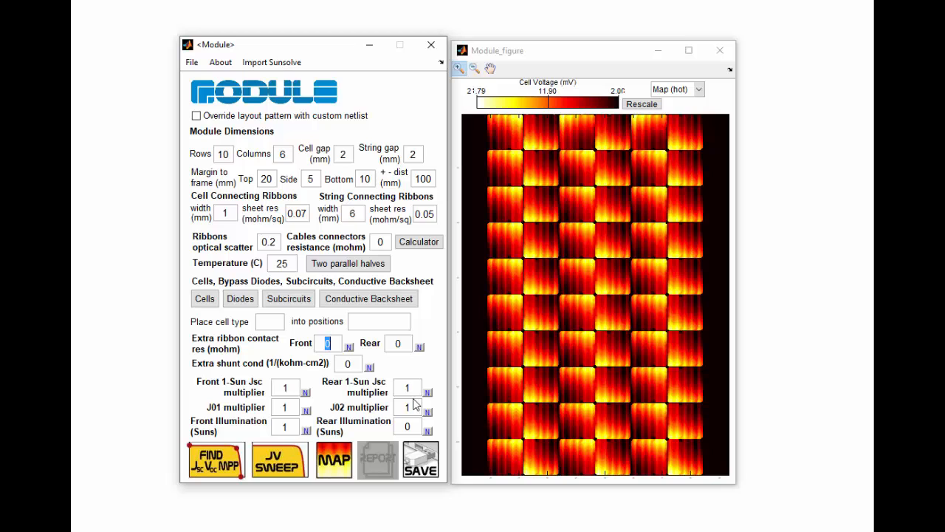
# - Open the conductive backsheet settings and import conductive_backsheet.dxf
pyautogui.click(371, 299)
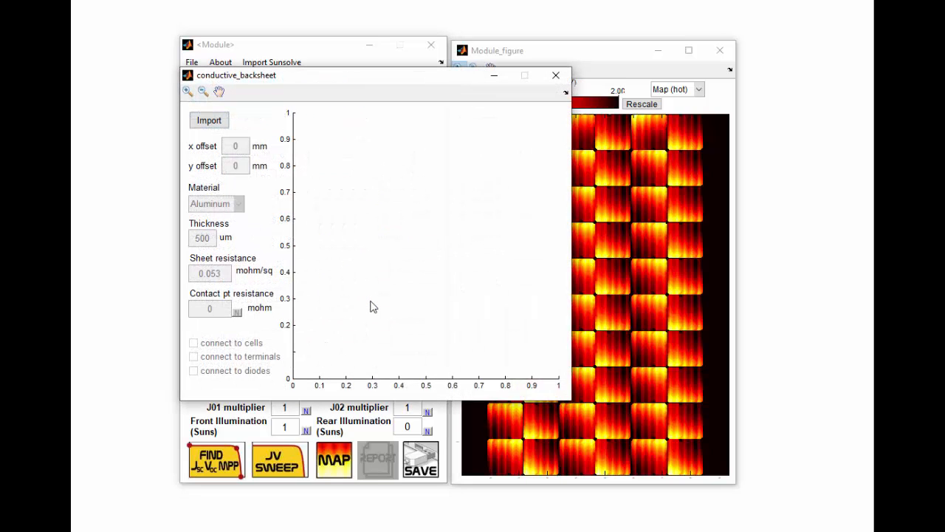
pyautogui.click(210, 121)
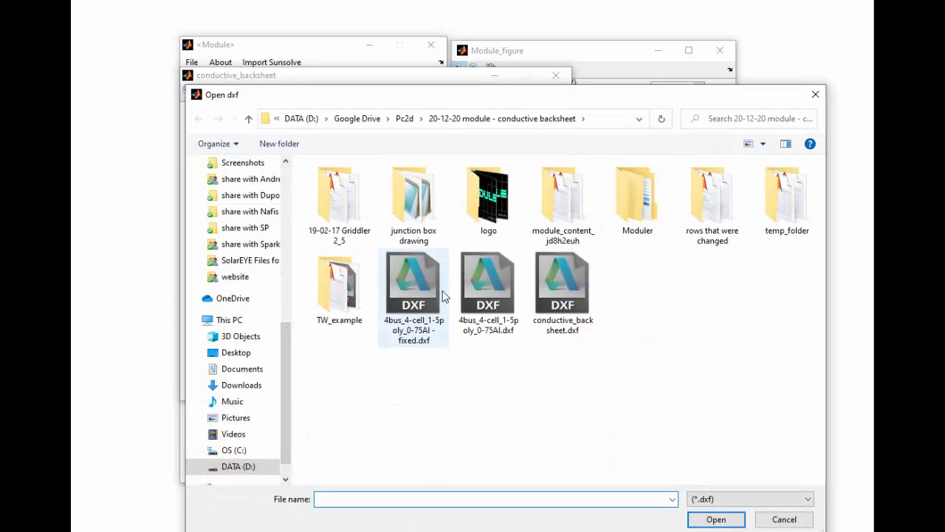
pyautogui.doubleClick(582, 294)
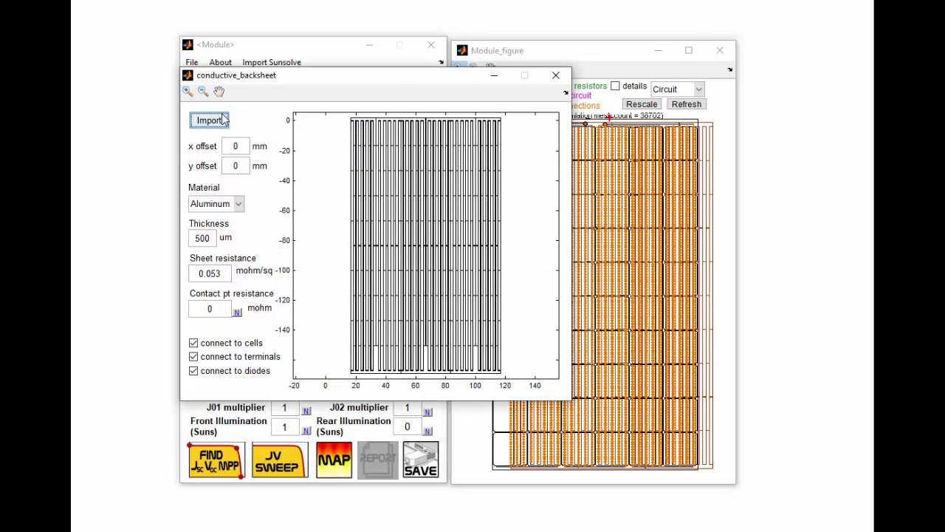
# - Zoom and pan around the top of the imported backsheet pattern to examine its finger layout
pyautogui.click(188, 92)
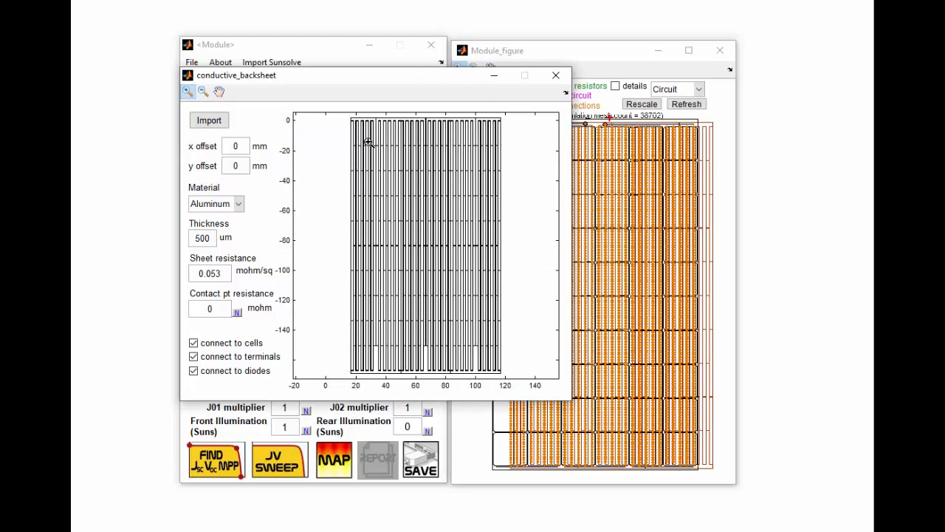
pyautogui.click(369, 142)
pyautogui.click(433, 161)
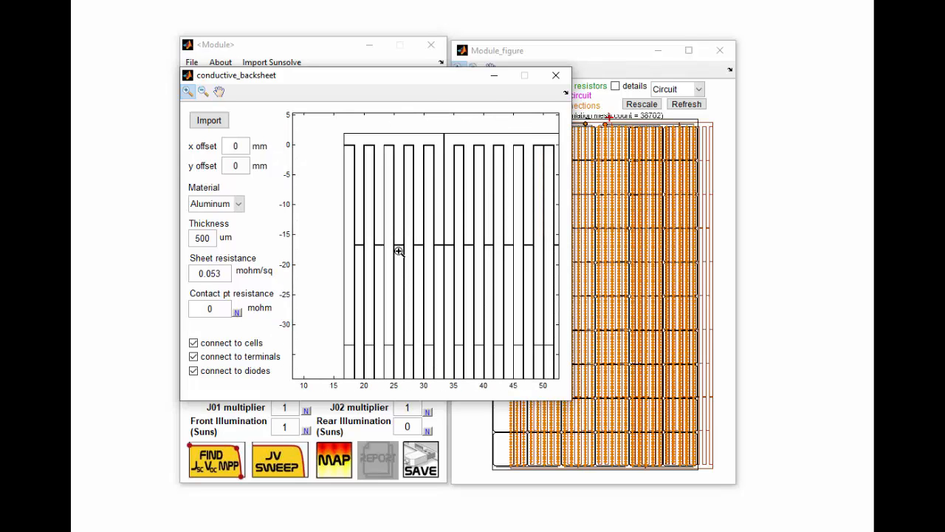
pyautogui.click(423, 214)
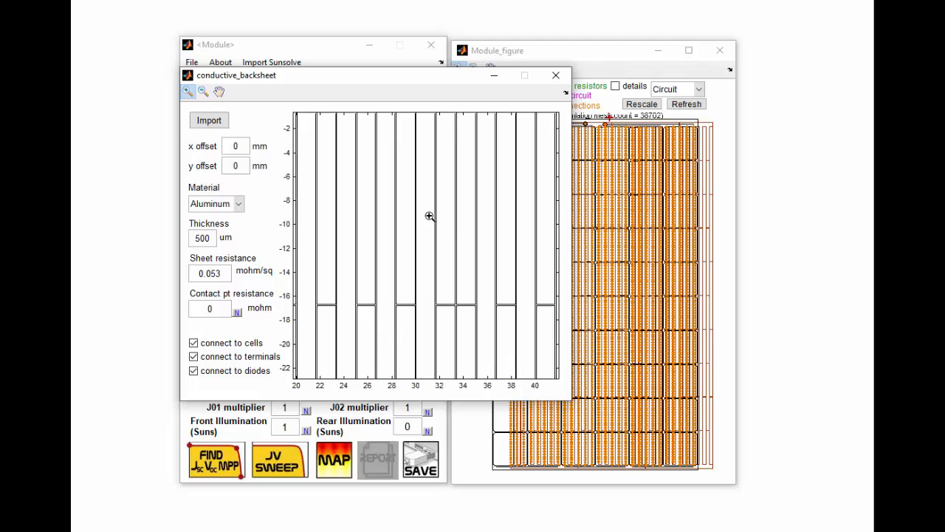
pyautogui.click(218, 91)
pyautogui.moveTo(347, 162); pyautogui.dragTo(382, 190)
pyautogui.click(203, 91)
pyautogui.click(340, 191)
pyautogui.click(219, 92)
# - Capture the backsheet window, paste it into a new paint.net image, and close paint.net without saving
pyautogui.press('alt+Print')
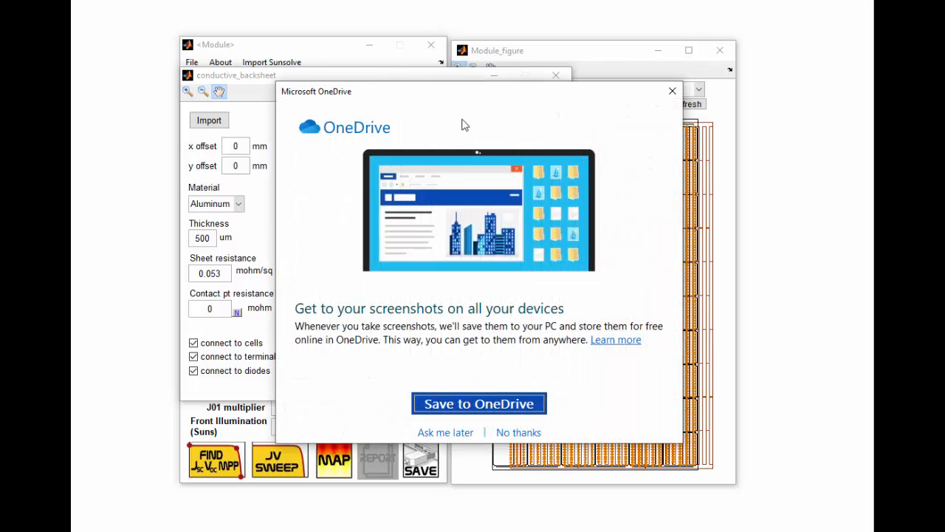
pyautogui.click(672, 91)
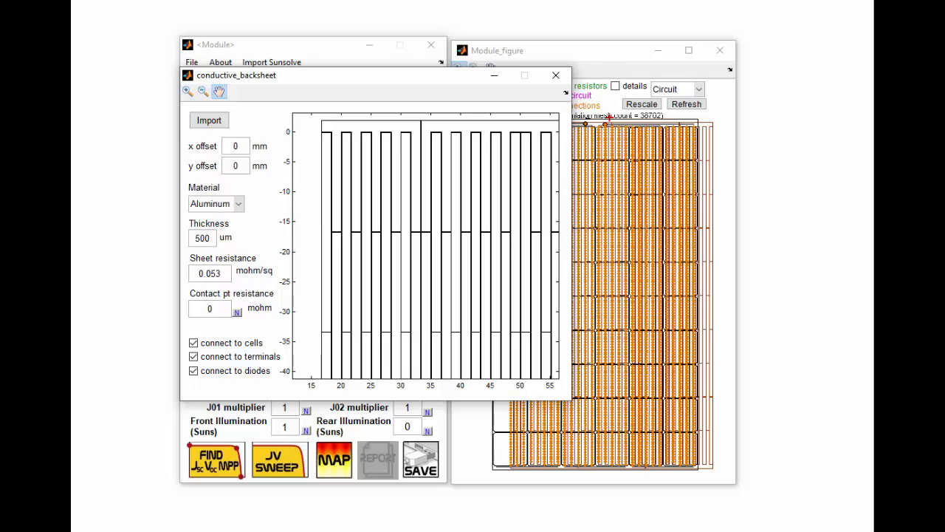
pyautogui.press('super')
pyautogui.write('paint')
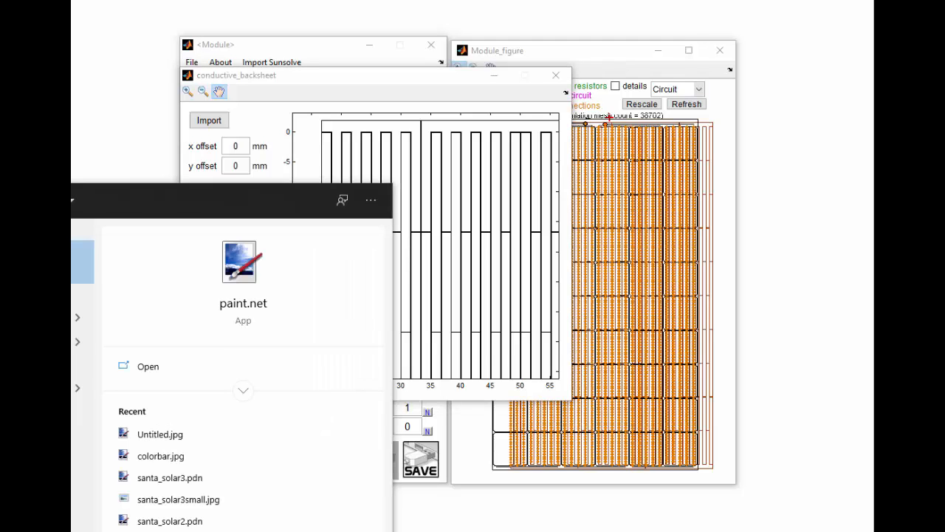
pyautogui.press('Return')
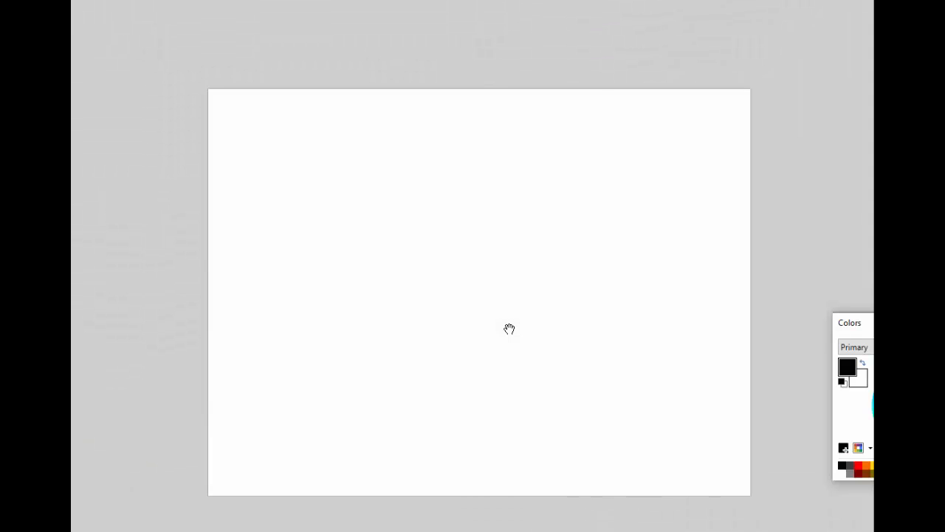
pyautogui.hotkey('ctrl', 'v')
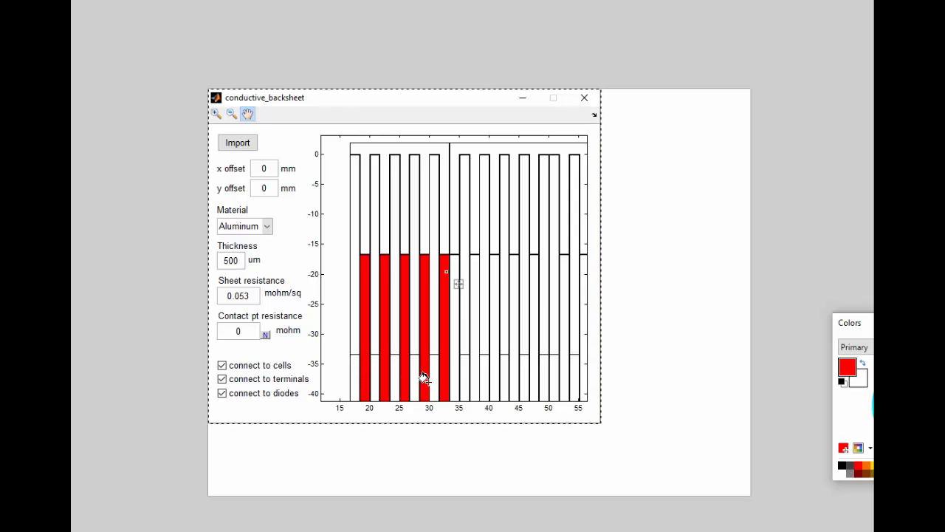
pyautogui.hotkey('ctrl', 'w')
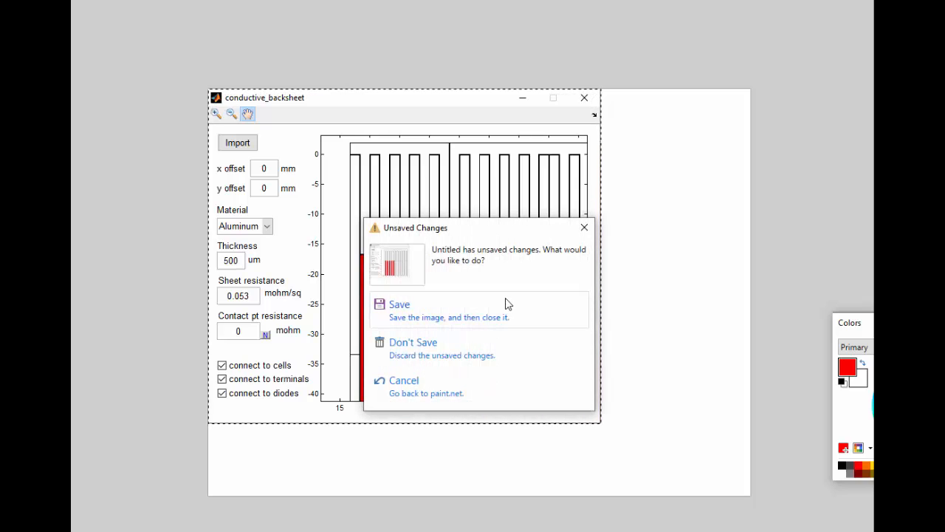
pyautogui.click(469, 350)
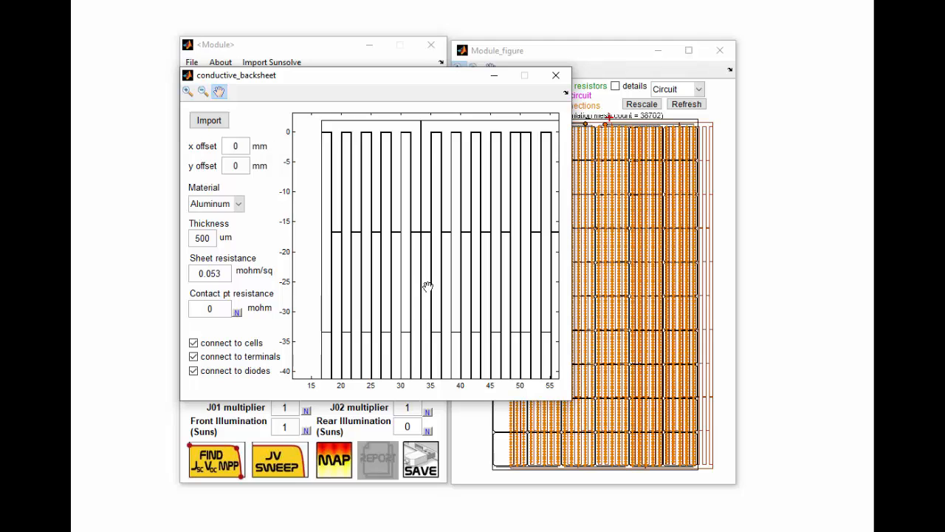
# - Pan down through the backsheet pattern, zoom back out to the full view, and close the backsheet window
pyautogui.moveTo(429, 281); pyautogui.dragTo(458, 179)
pyautogui.moveTo(463, 310); pyautogui.dragTo(455, 179)
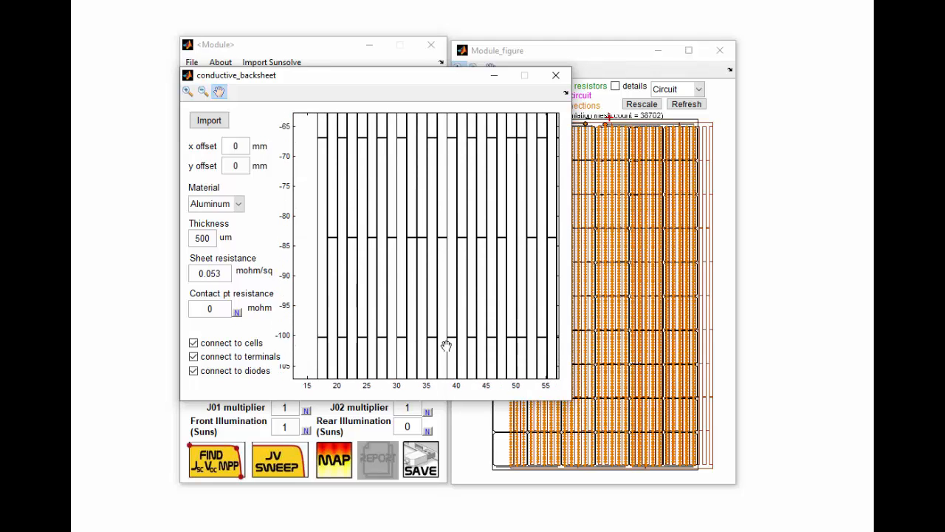
pyautogui.moveTo(445, 344); pyautogui.dragTo(455, 195)
pyautogui.moveTo(446, 326); pyautogui.dragTo(439, 172)
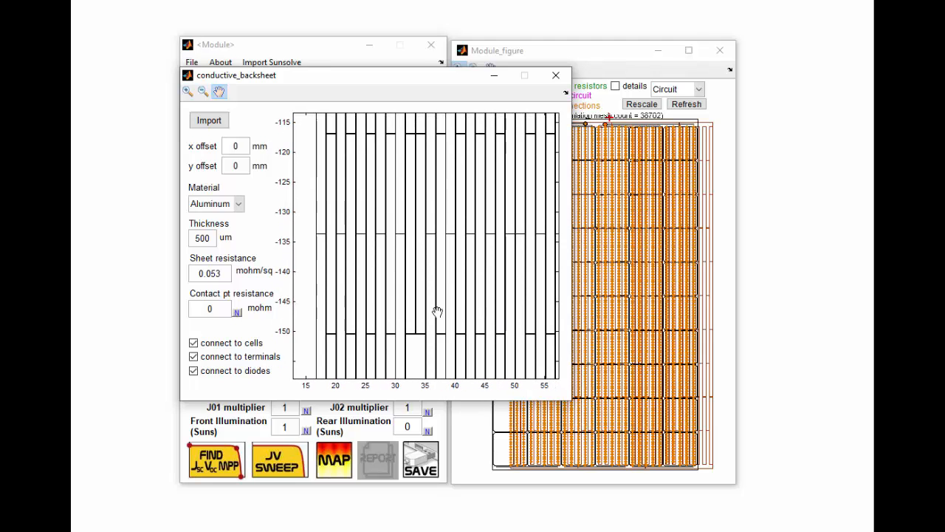
pyautogui.moveTo(436, 310); pyautogui.dragTo(388, 321)
pyautogui.moveTo(400, 240); pyautogui.dragTo(433, 342)
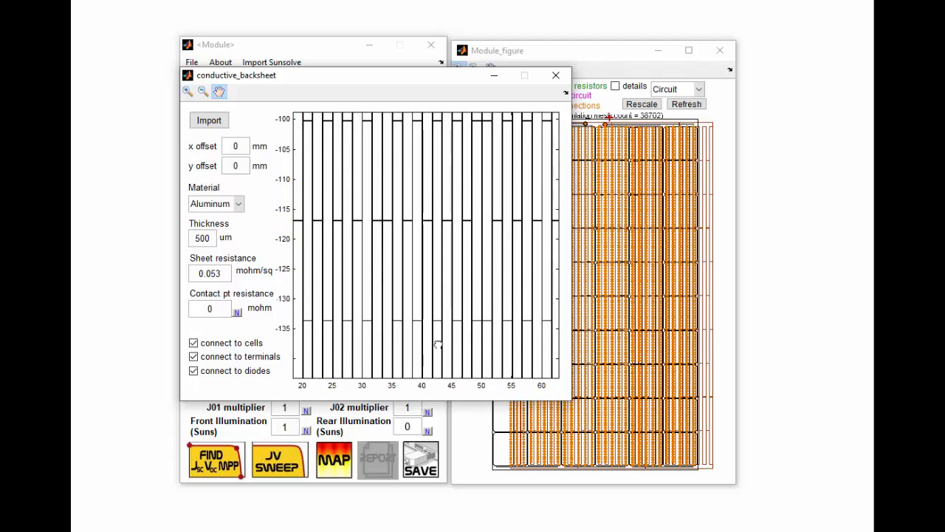
pyautogui.moveTo(437, 194); pyautogui.dragTo(443, 293)
pyautogui.click(203, 90)
pyautogui.click(445, 192)
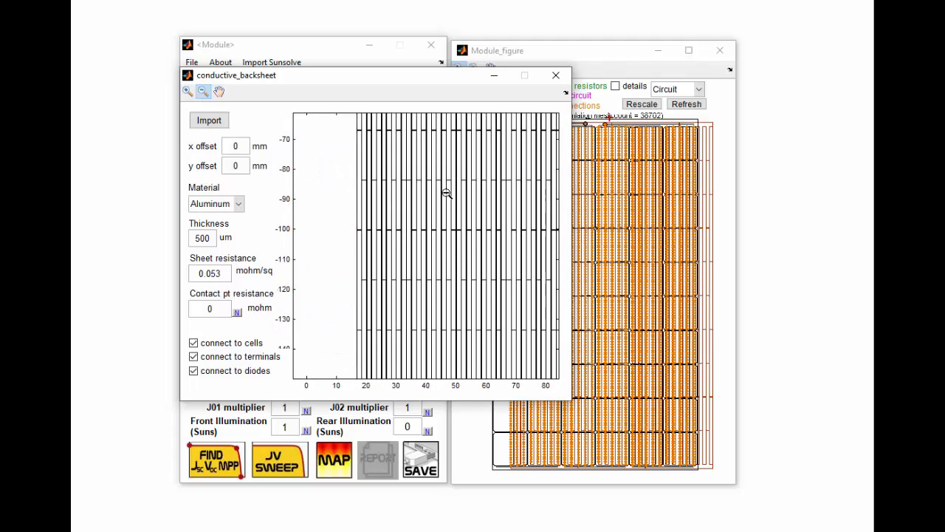
pyautogui.click(447, 193)
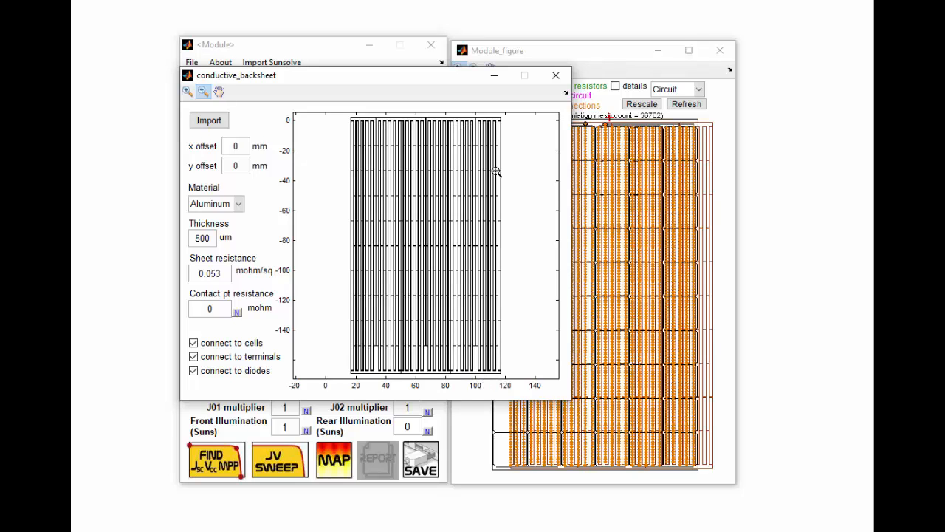
pyautogui.click(556, 74)
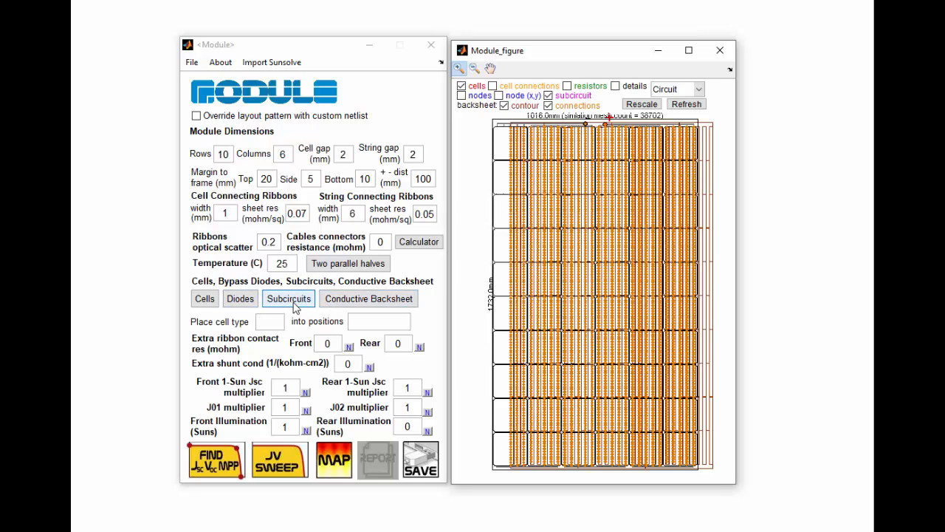
# - Open the subcircuit library and arrange it beside the module figure
pyautogui.click(294, 303)
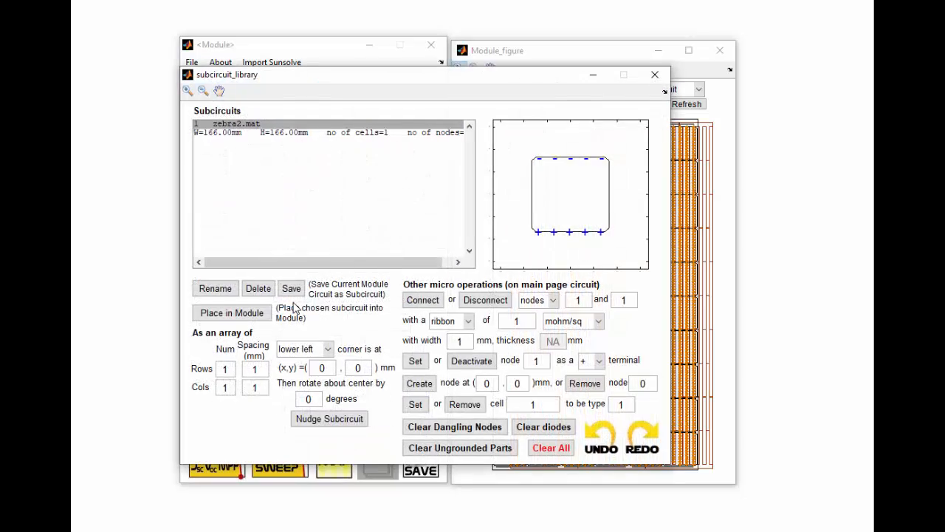
pyautogui.moveTo(460, 76); pyautogui.dragTo(351, 80)
pyautogui.moveTo(513, 51); pyautogui.dragTo(627, 59)
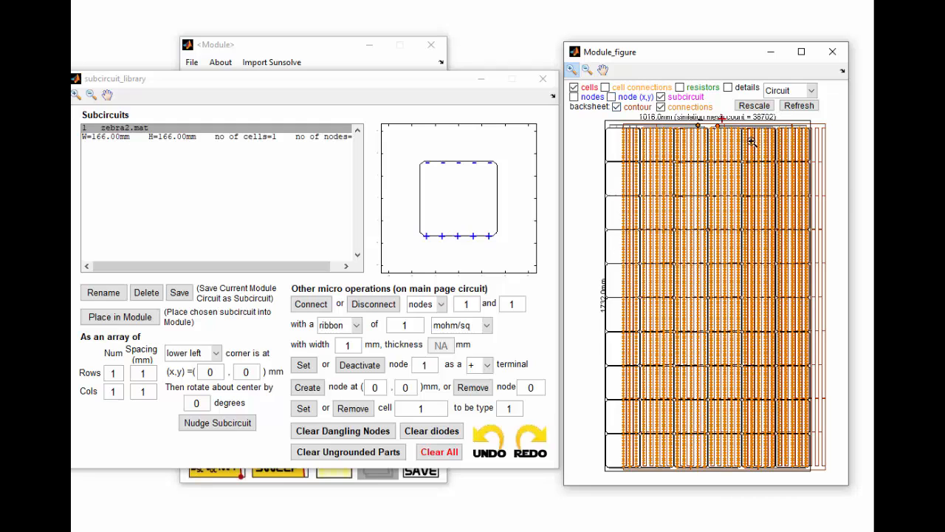
# - Clear all parts from the module circuit and place the zebra2.mat subcircuit into the module
pyautogui.click(454, 450)
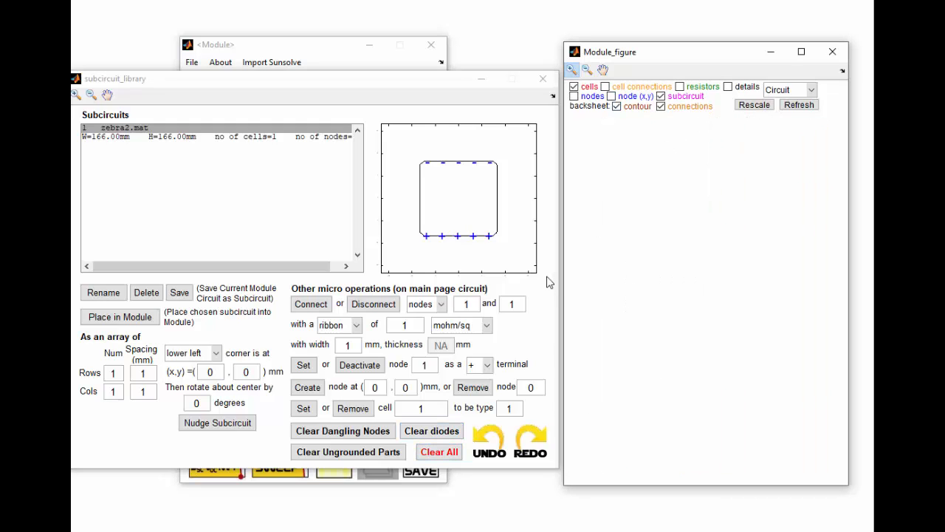
pyautogui.click(203, 137)
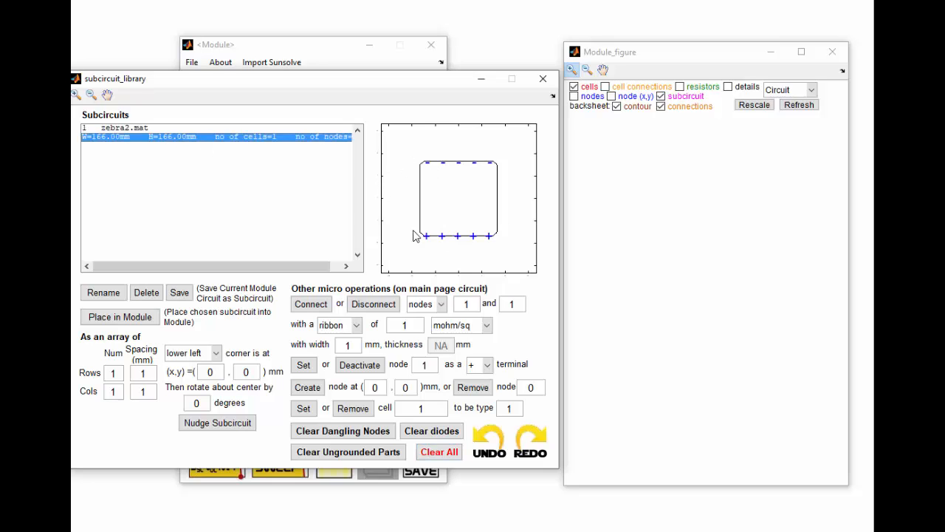
pyautogui.click(148, 322)
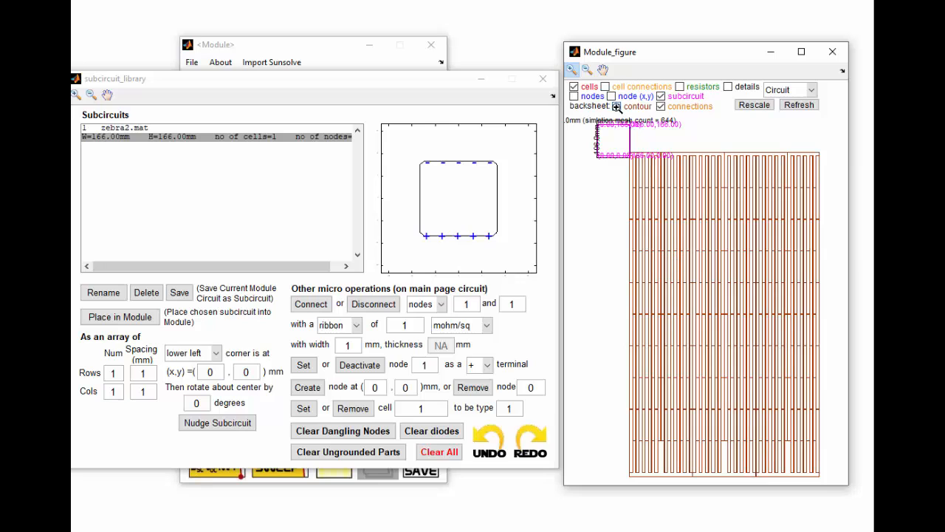
# - Hide the backsheet contour and connections, then rescale the module figure
pyautogui.click(617, 107)
pyautogui.click(661, 106)
pyautogui.click(753, 105)
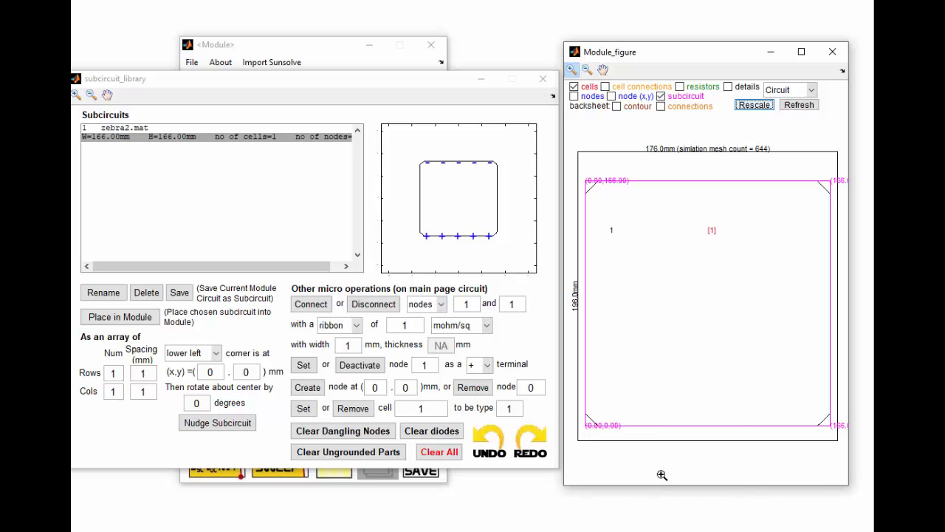
# - Place a second zebra2.mat cell with its upper left corner at (0, -1) mm, rotated 180 degrees
pyautogui.click(216, 333)
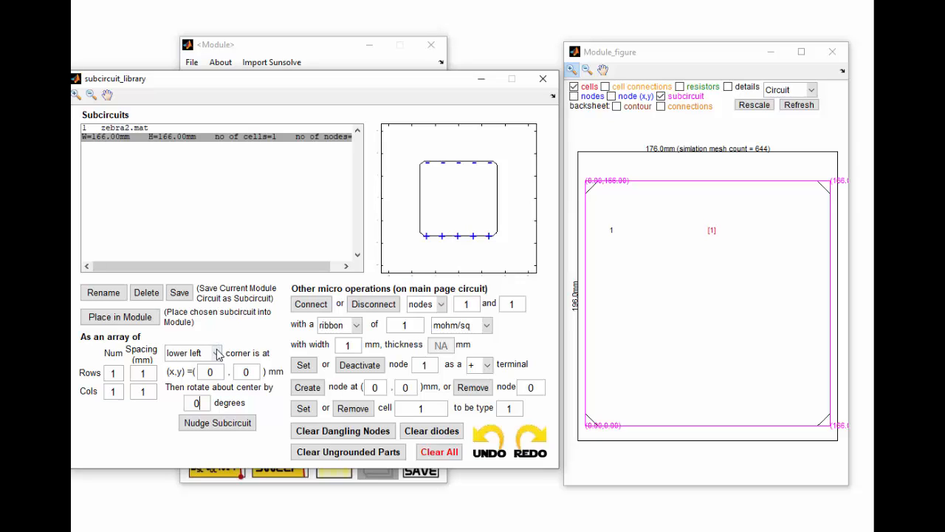
pyautogui.click(216, 353)
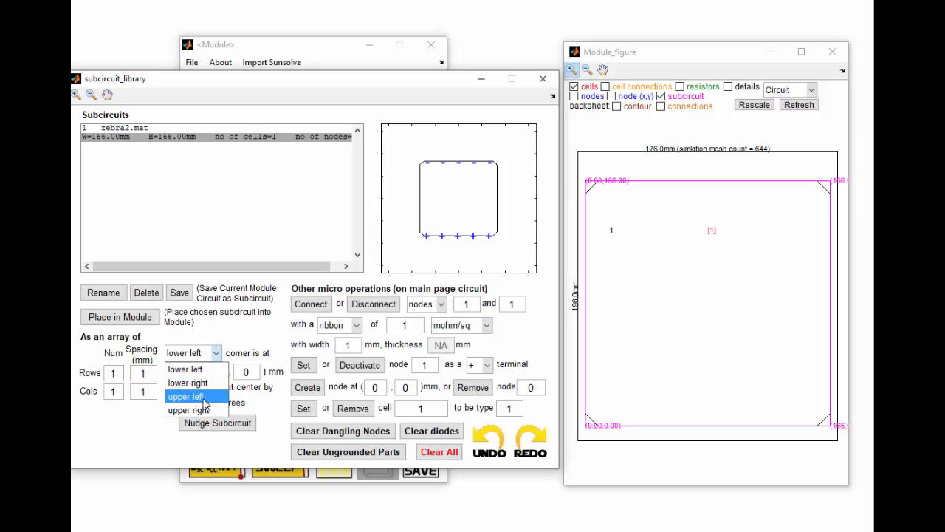
pyautogui.click(188, 396)
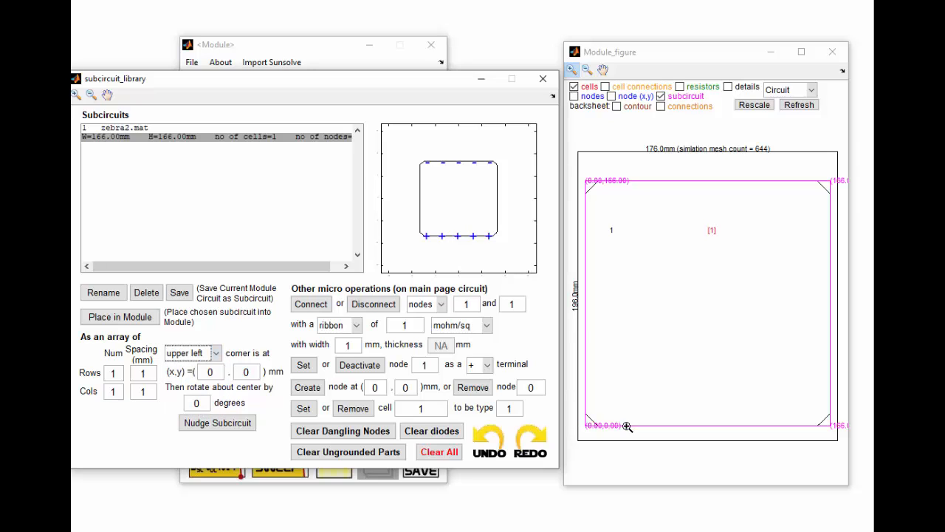
pyautogui.doubleClick(251, 373)
pyautogui.write('-1')
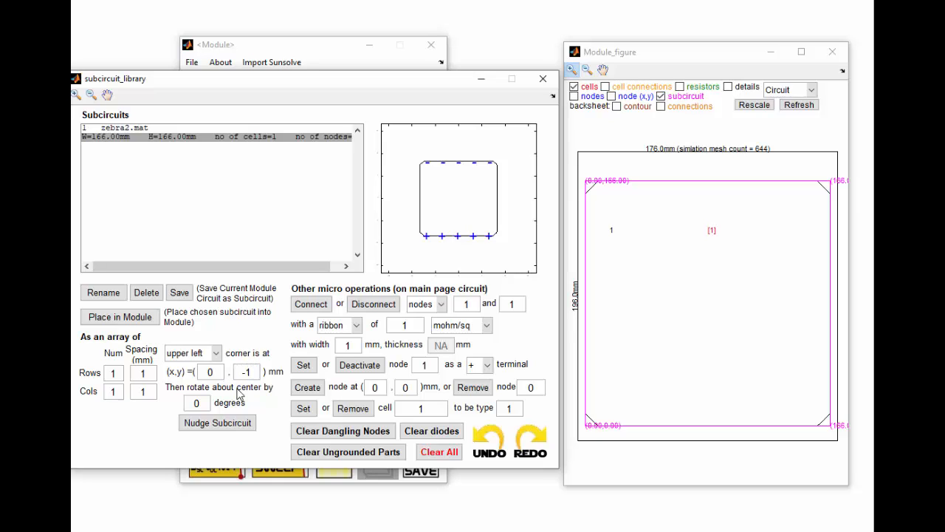
pyautogui.doubleClick(195, 404)
pyautogui.write('180')
pyautogui.click(111, 322)
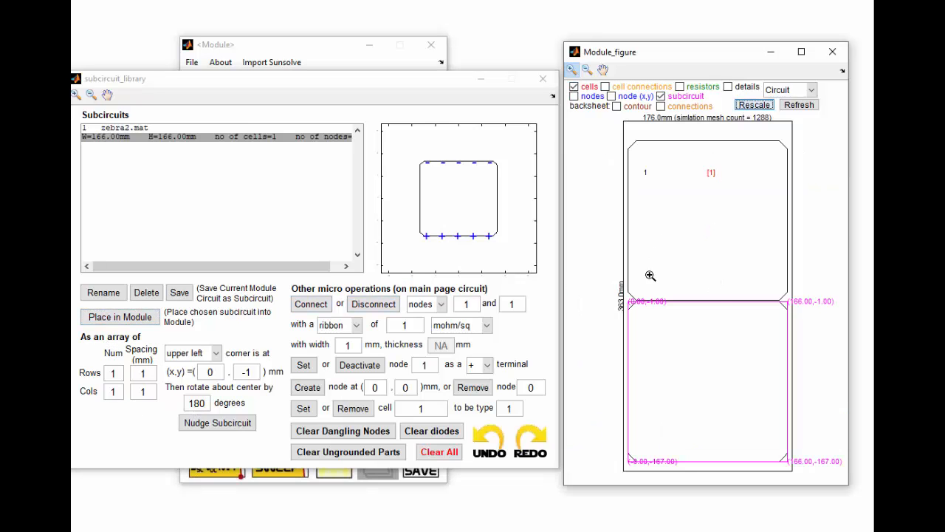
pyautogui.click(648, 303)
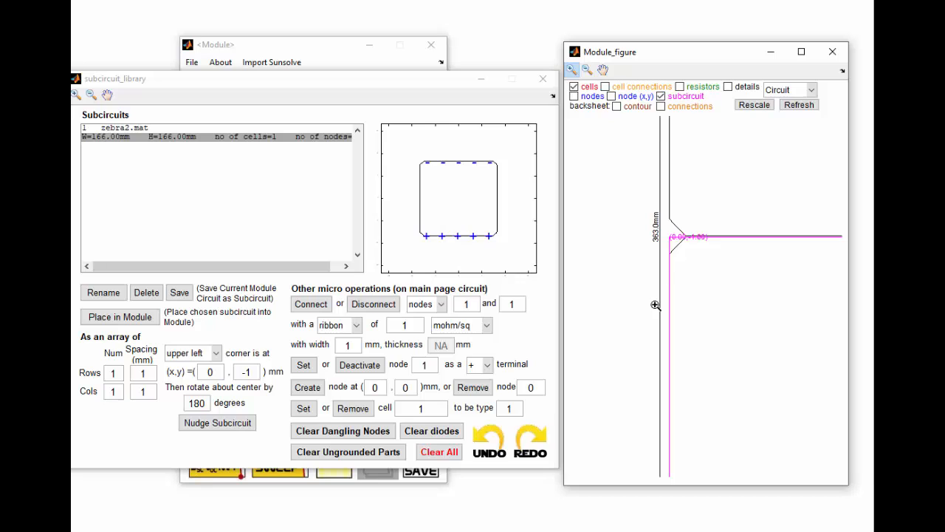
pyautogui.click(756, 104)
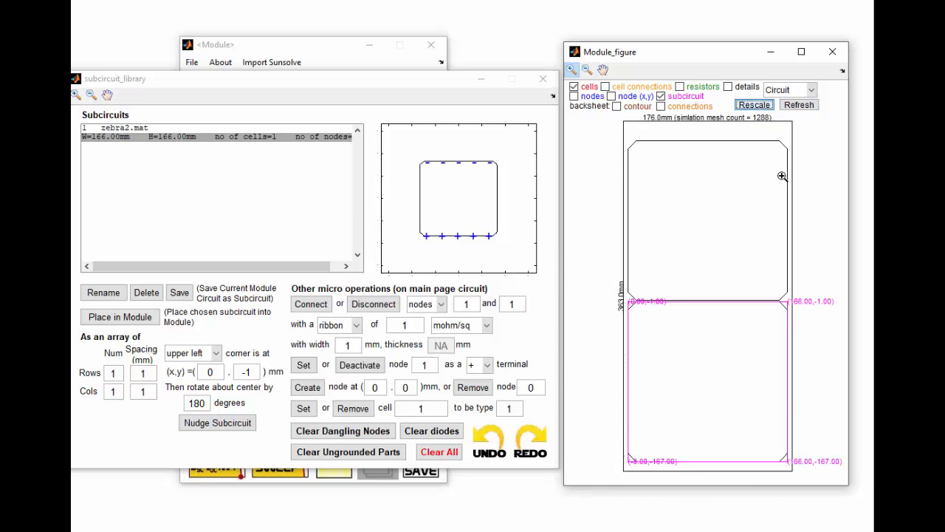
# - Save the current module circuit as a new subcircuit named cell_pair
pyautogui.click(179, 292)
pyautogui.moveTo(285, 310); pyautogui.dragTo(158, 311)
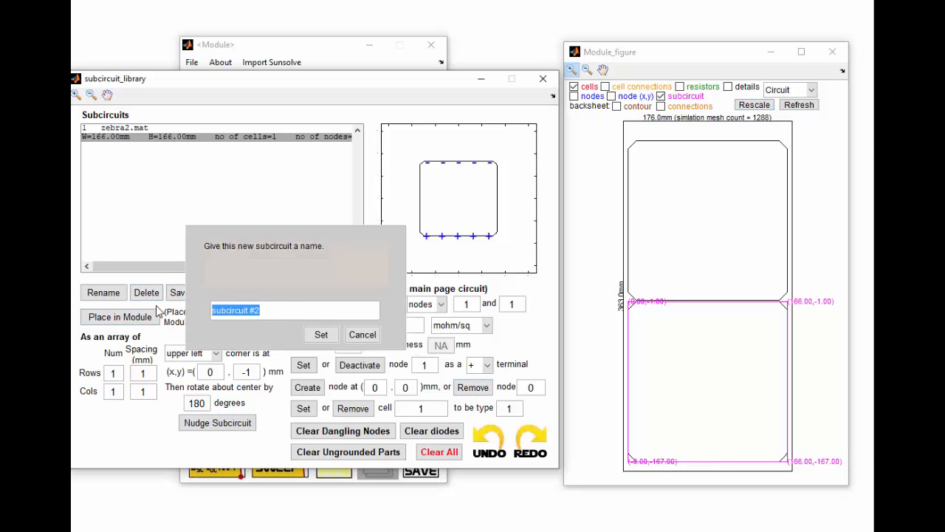
pyautogui.write('cell_pair')
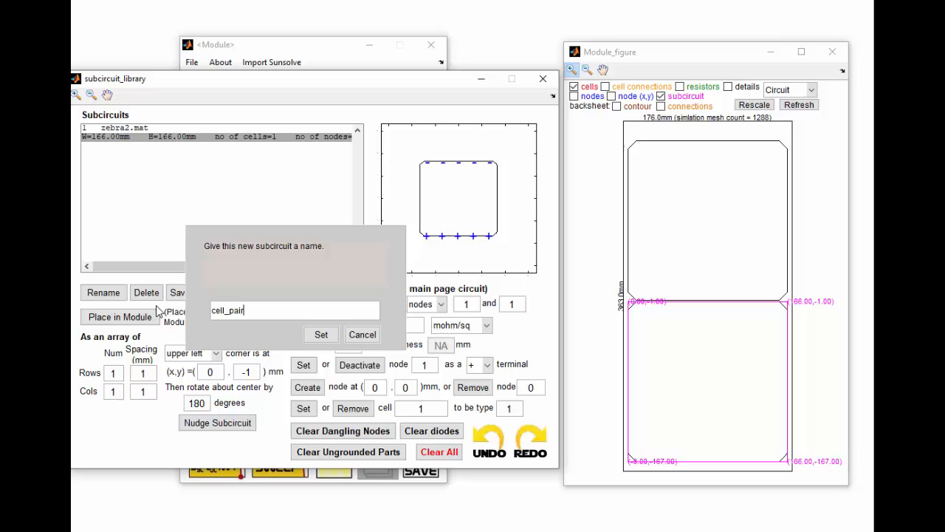
pyautogui.click(318, 332)
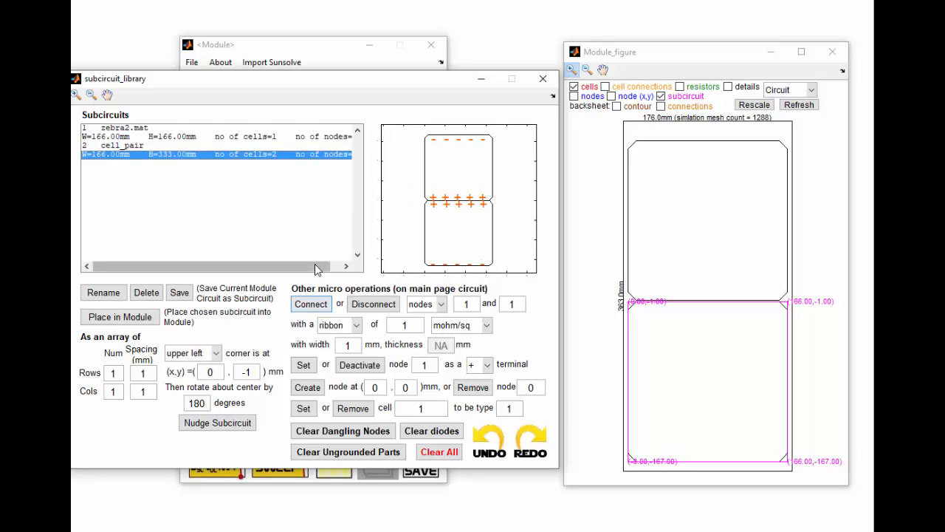
# - Clear the module and place cell_pair as a 5-row by 6-column array, lower left corner at (0, 0) mm, 0 degrees rotation
pyautogui.click(439, 458)
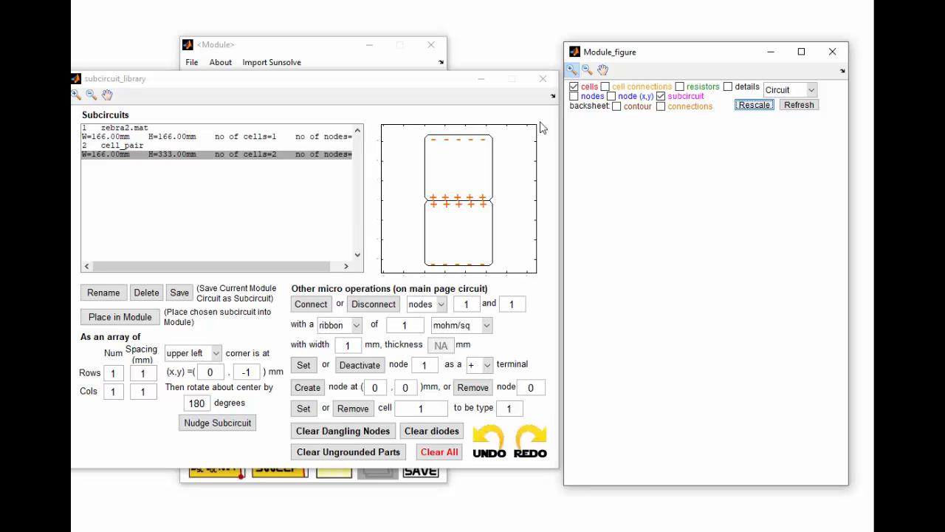
pyautogui.click(107, 375)
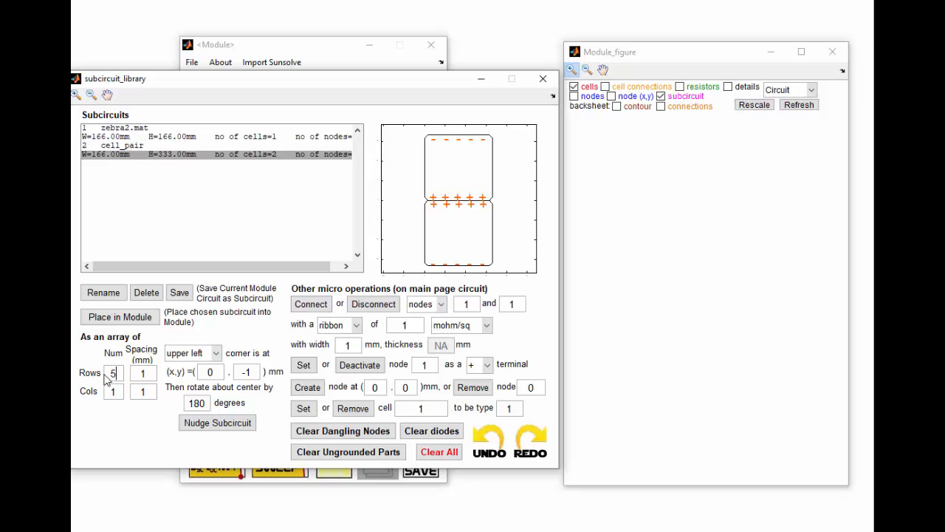
pyautogui.click(107, 396)
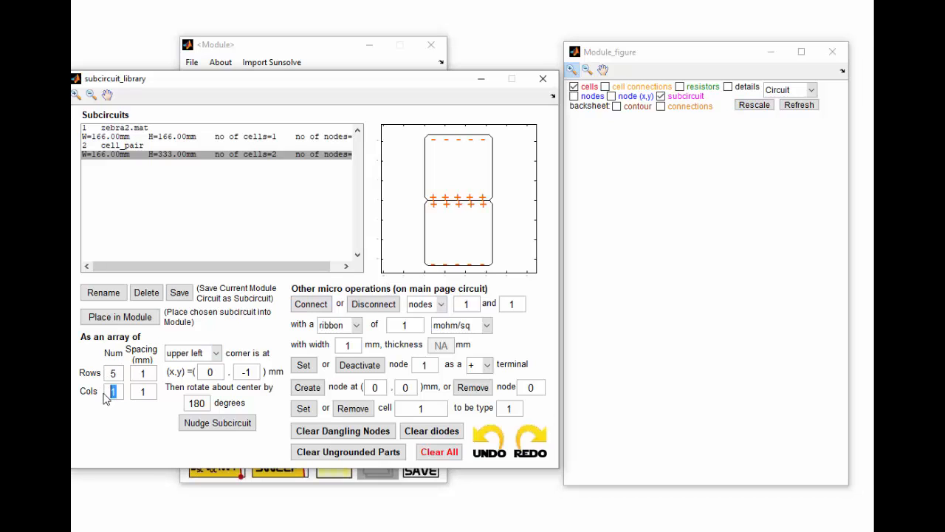
pyautogui.click(236, 373)
pyautogui.click(217, 354)
pyautogui.click(188, 370)
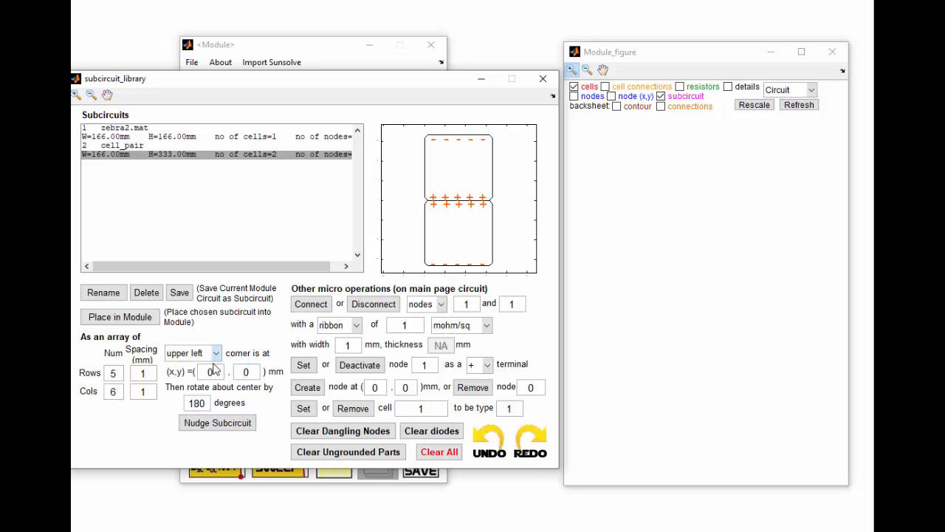
pyautogui.click(204, 404)
pyautogui.write('0')
pyautogui.click(135, 320)
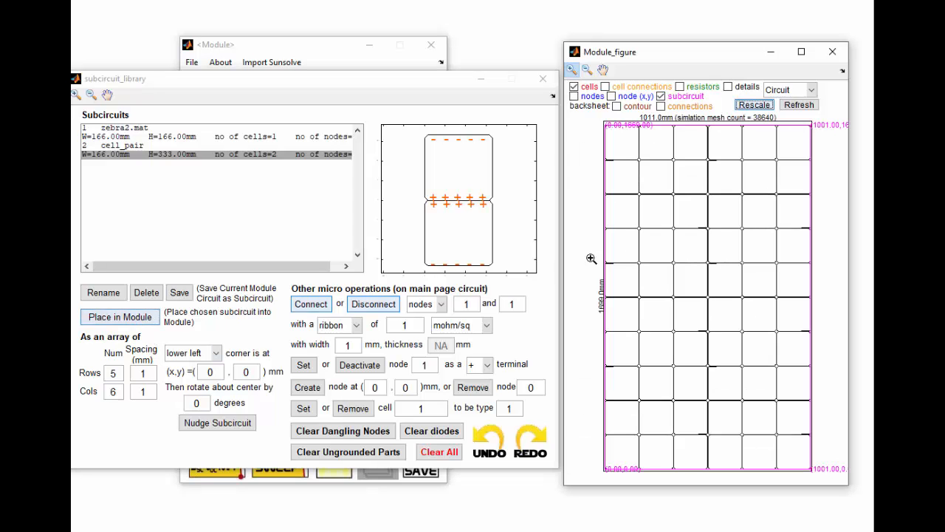
# - Toggle the cell and cell-connection layers in the module figure to inspect the placed array
pyautogui.click(605, 87)
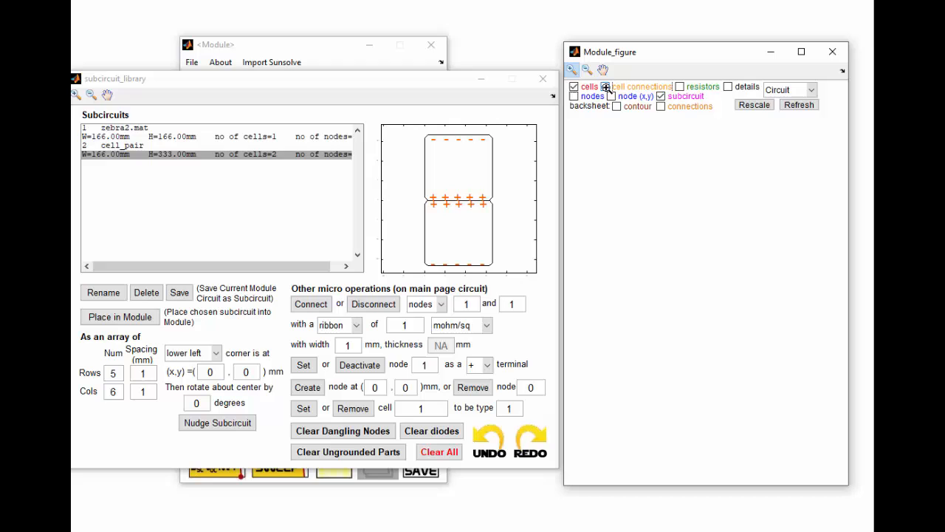
pyautogui.click(571, 68)
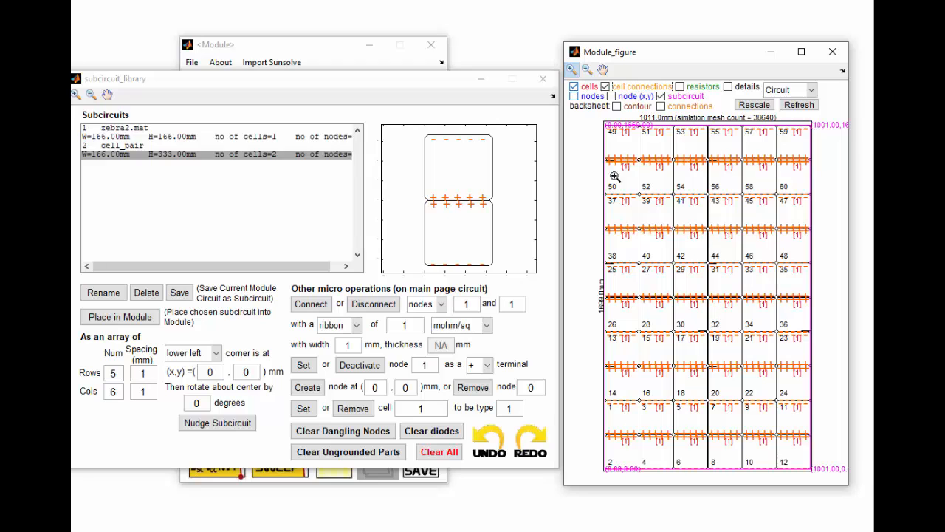
pyautogui.click(574, 88)
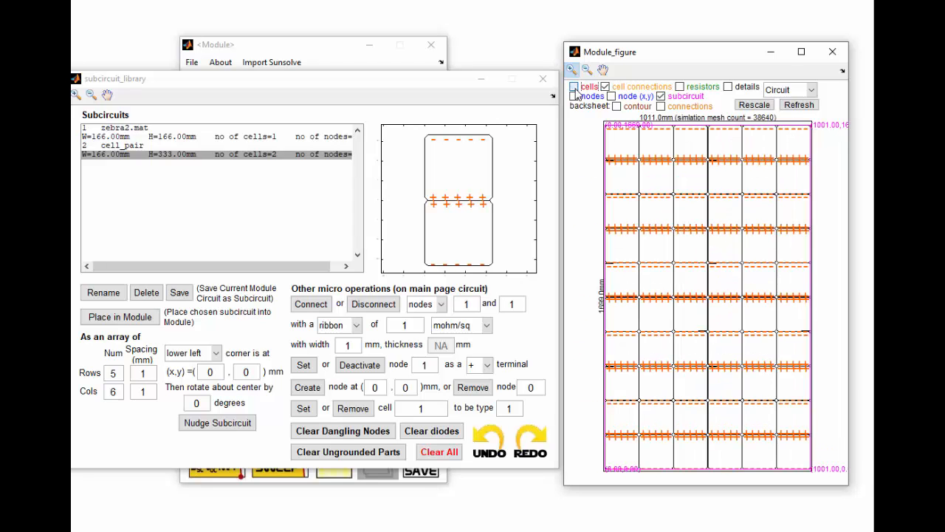
pyautogui.click(574, 87)
pyautogui.click(604, 87)
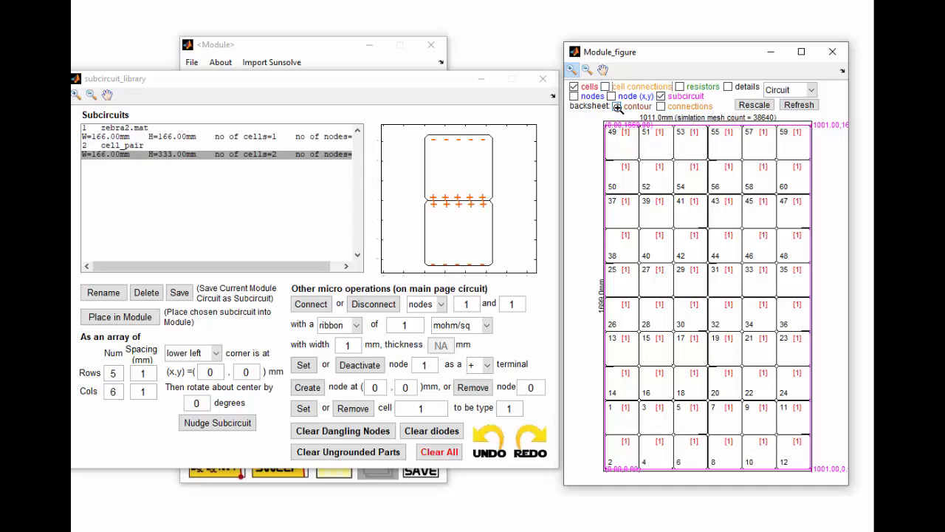
# - Show the backsheet contour and connections and rescale the module figure
pyautogui.click(617, 107)
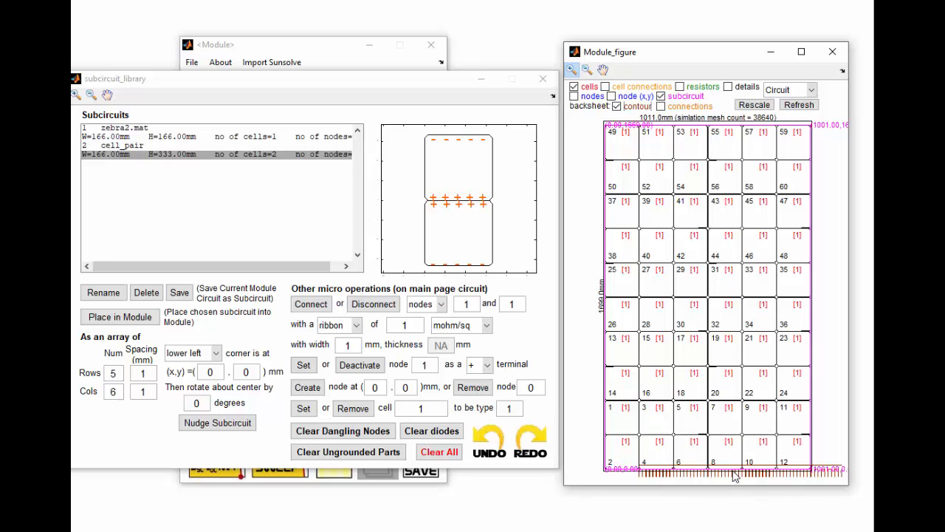
pyautogui.click(661, 106)
pyautogui.click(754, 105)
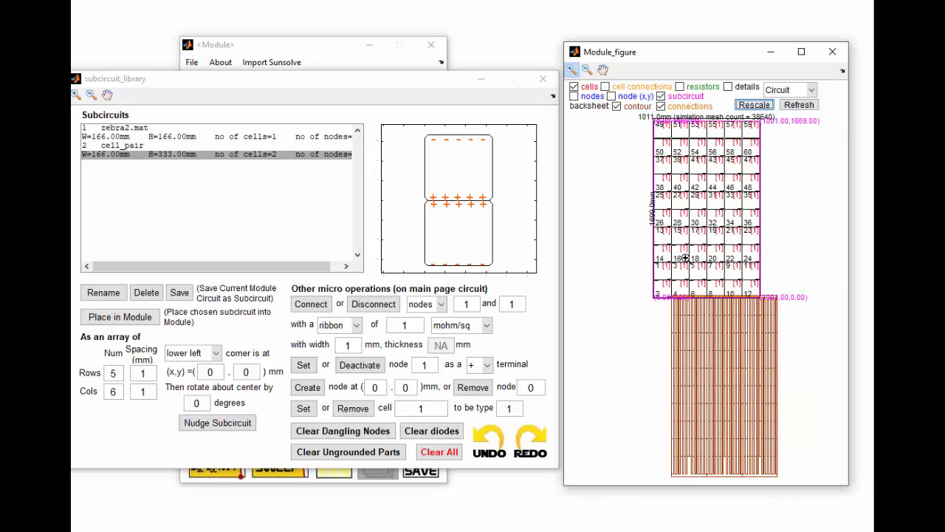
# - Open the conductive backsheet settings and set its x offset to -166 mm
pyautogui.click(278, 47)
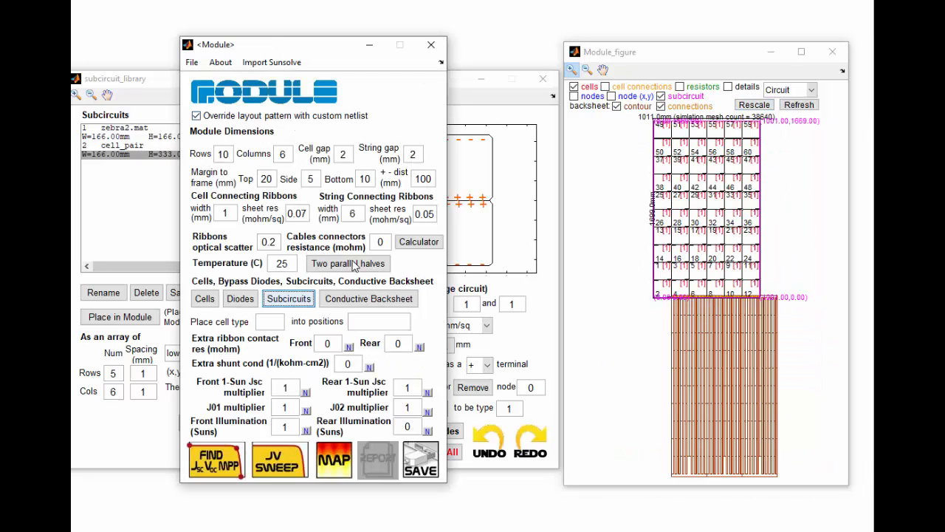
pyautogui.click(369, 299)
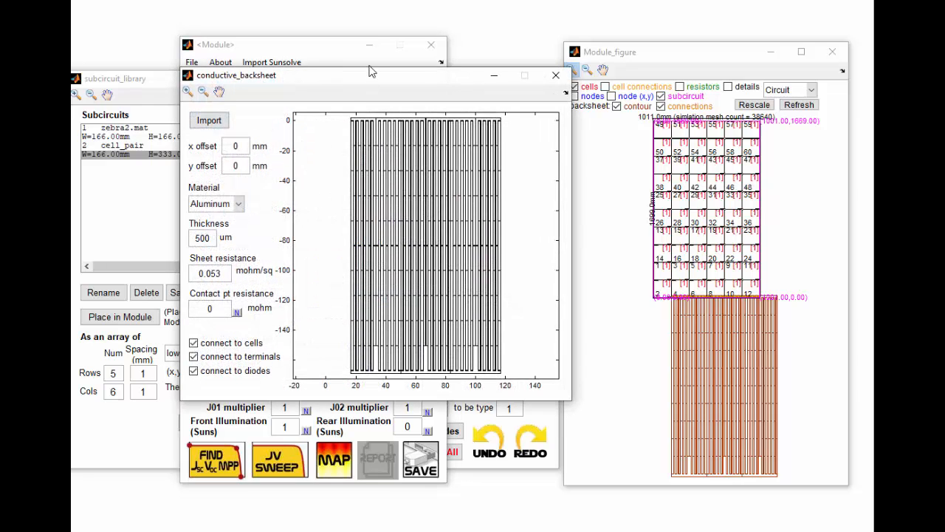
pyautogui.moveTo(374, 81); pyautogui.dragTo(342, 99)
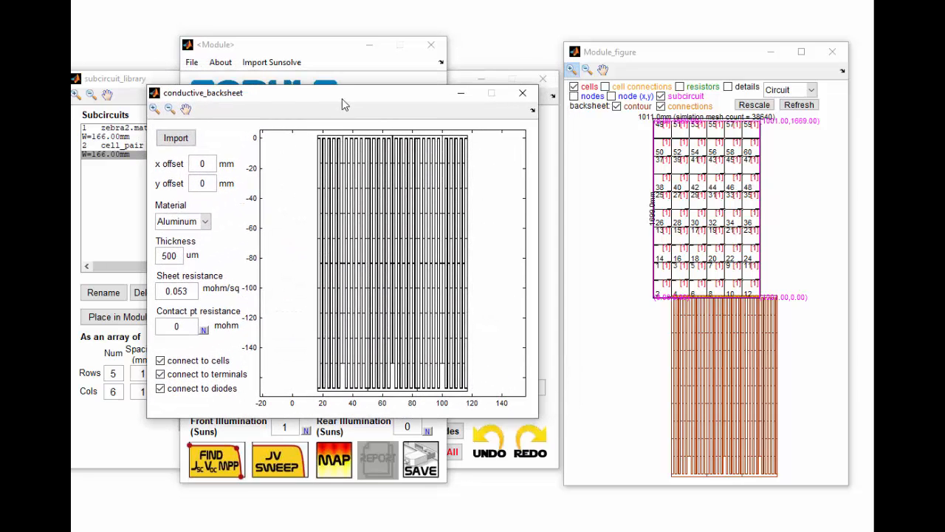
pyautogui.doubleClick(209, 166)
pyautogui.write('-166')
pyautogui.press('Tab')
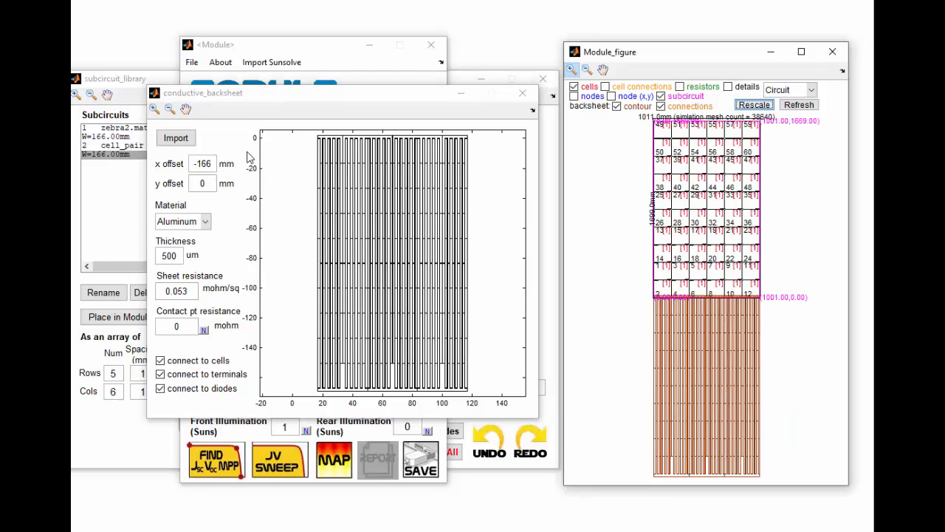
# - Set the backsheet's y offset to 1660 mm and rescale the module figure
pyautogui.write('1000')
pyautogui.press('Return')
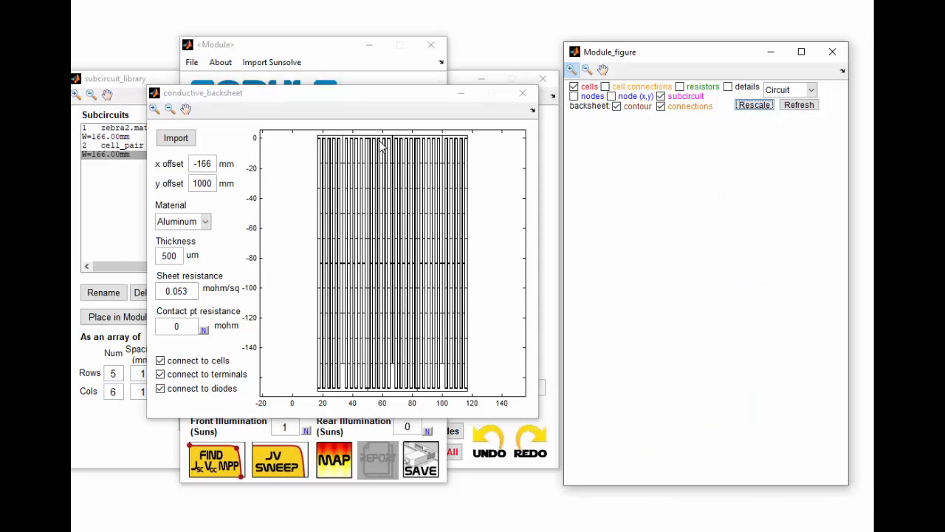
pyautogui.doubleClick(209, 184)
pyautogui.write('166')
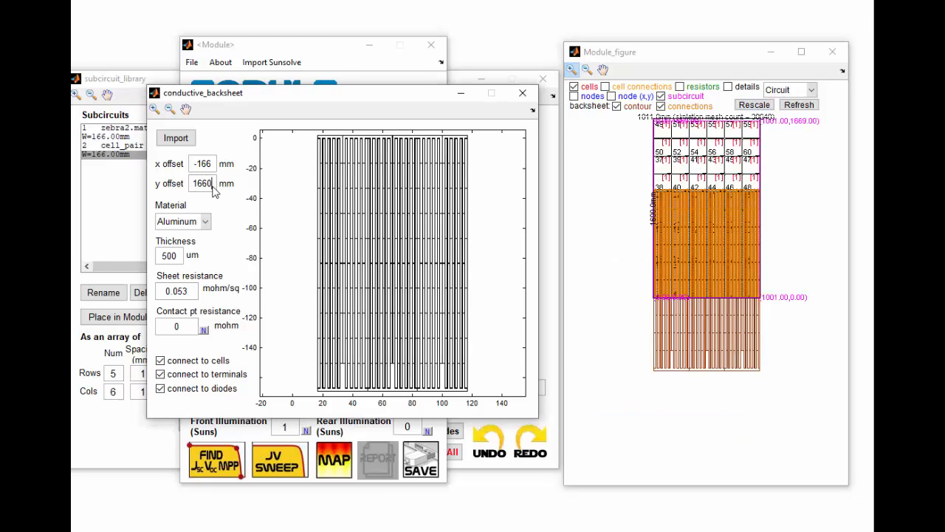
pyautogui.write('0')
pyautogui.click(754, 105)
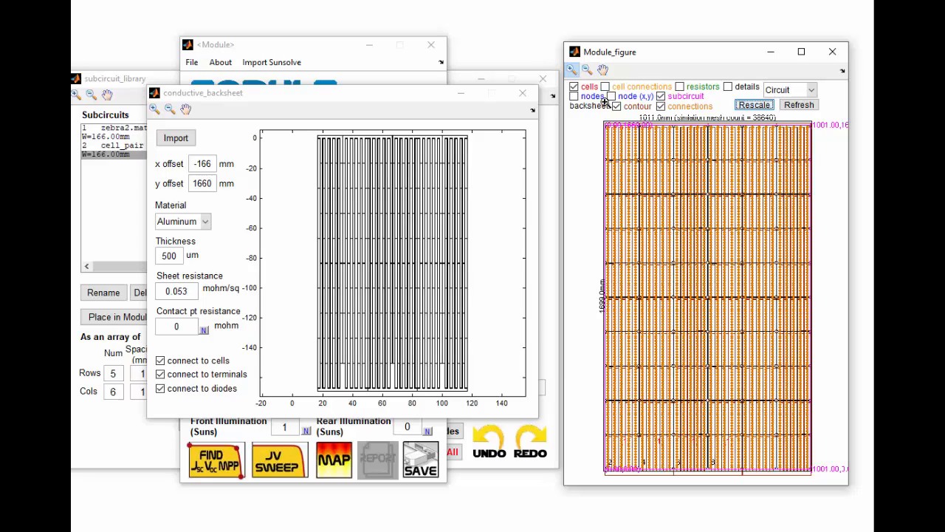
# - Adjust the backsheet offsets to x -167 mm and y 1665 mm
pyautogui.moveTo(595, 179); pyautogui.dragTo(655, 119)
pyautogui.moveTo(616, 161); pyautogui.dragTo(680, 214)
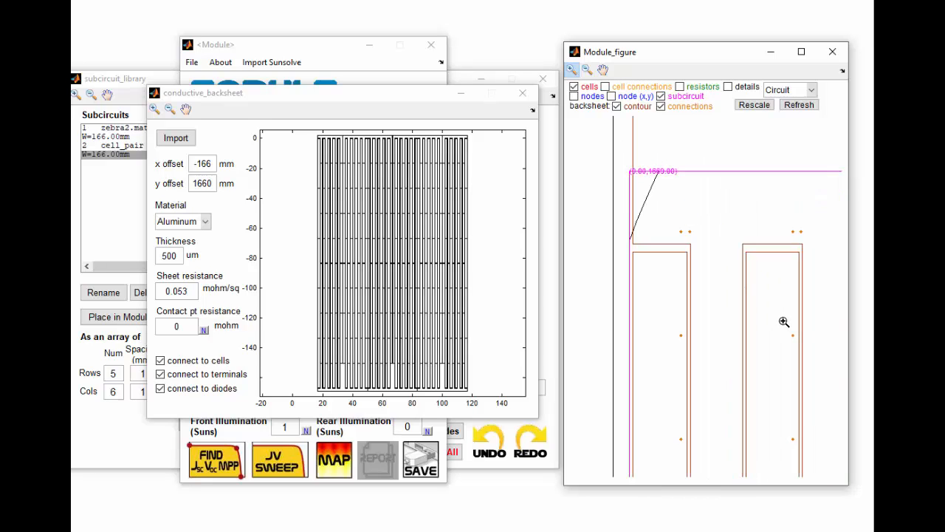
pyautogui.moveTo(207, 163); pyautogui.dragTo(216, 183)
pyautogui.press('Return')
pyautogui.write('7')
pyautogui.press('Return')
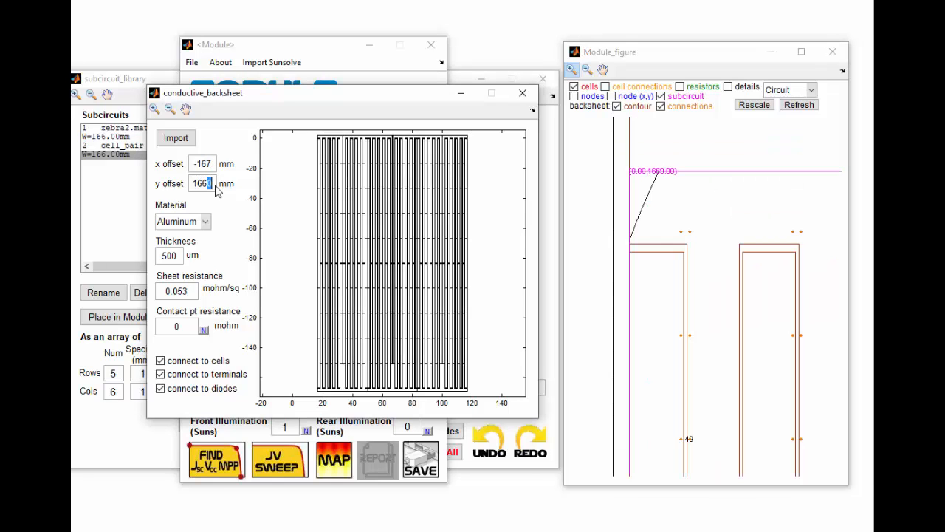
pyautogui.write('5')
pyautogui.press('Return')
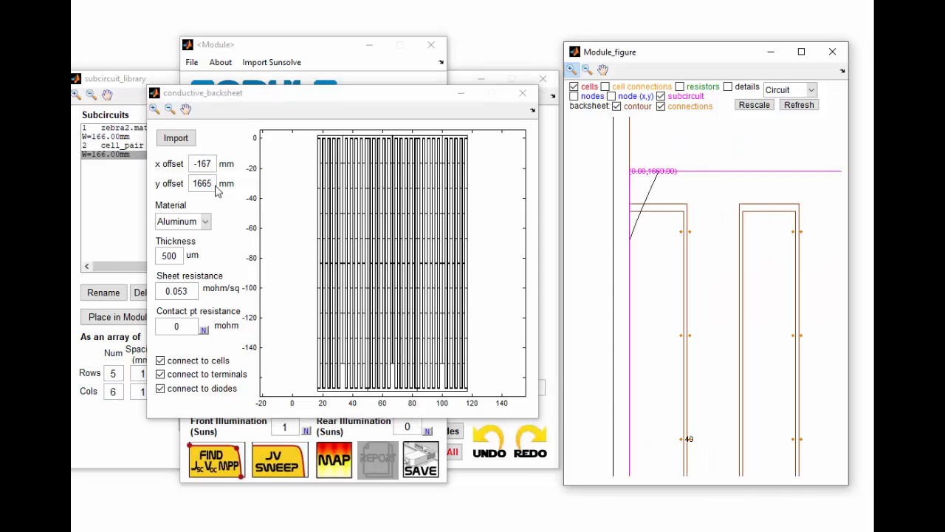
# - Pan around the module figure to inspect how the backsheet aligns with the cells
pyautogui.click(603, 68)
pyautogui.moveTo(655, 261); pyautogui.dragTo(640, 126)
pyautogui.moveTo(662, 302); pyautogui.dragTo(669, 186)
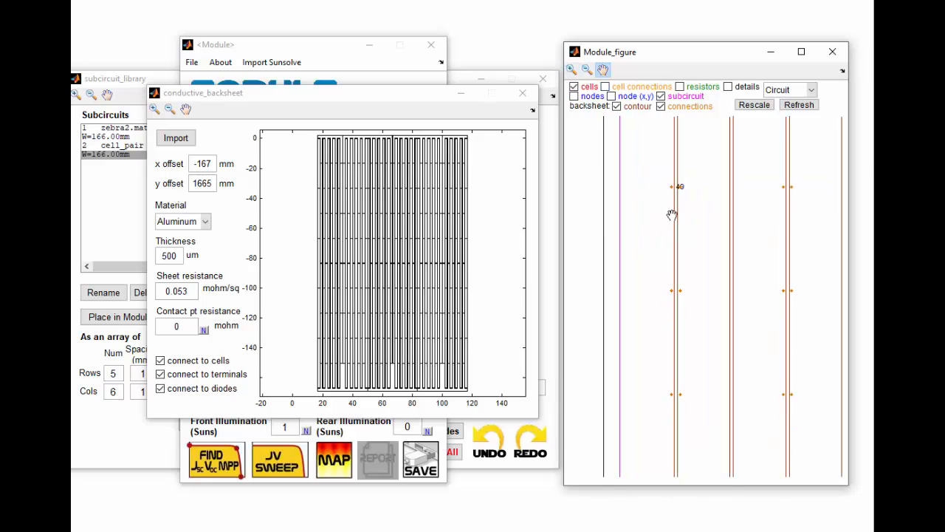
pyautogui.moveTo(666, 372); pyautogui.dragTo(660, 230)
pyautogui.moveTo(664, 353); pyautogui.dragTo(675, 194)
pyautogui.moveTo(668, 385); pyautogui.dragTo(662, 280)
pyautogui.moveTo(665, 333); pyautogui.dragTo(674, 215)
pyautogui.moveTo(679, 371); pyautogui.dragTo(685, 213)
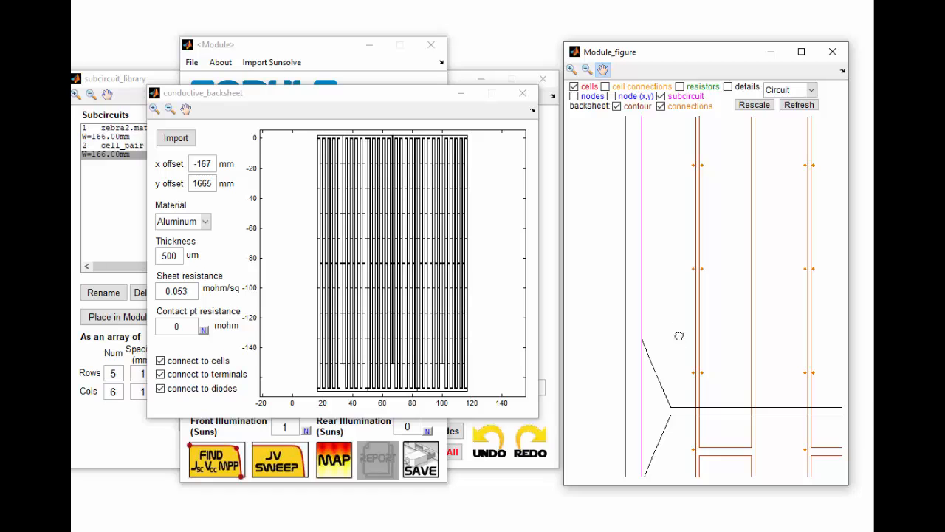
pyautogui.moveTo(677, 333); pyautogui.dragTo(638, 247)
# - Set the backsheet's y offset to 1670 mm
pyautogui.moveTo(201, 183); pyautogui.dragTo(218, 189)
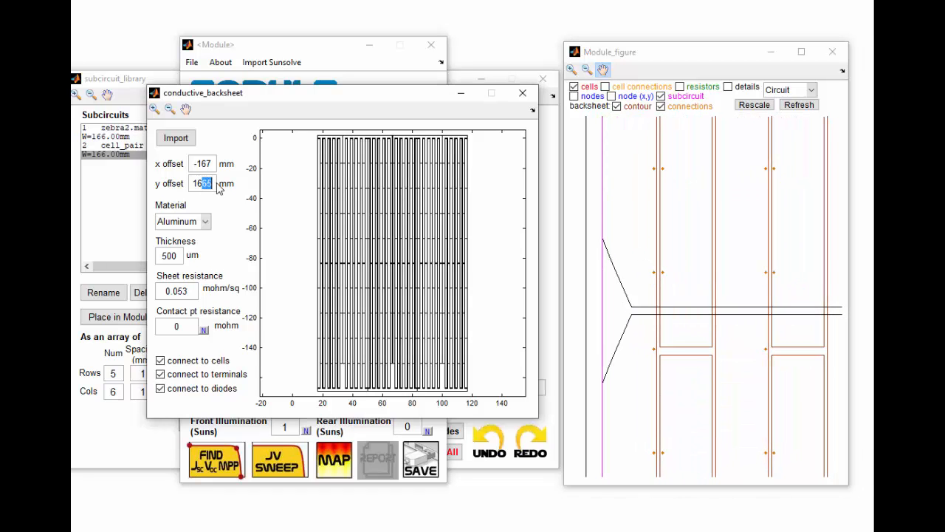
pyautogui.write('60')
pyautogui.click(296, 164)
pyautogui.moveTo(202, 183); pyautogui.dragTo(214, 189)
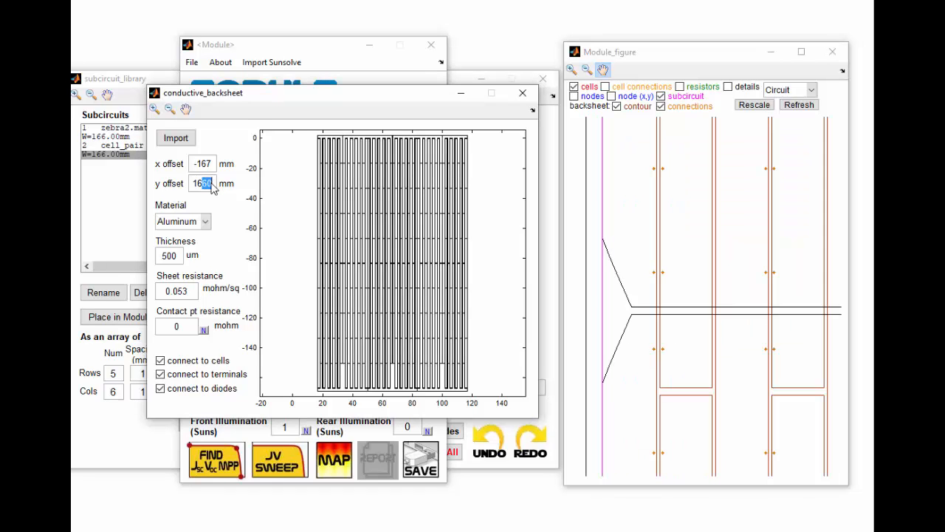
pyautogui.write('7')
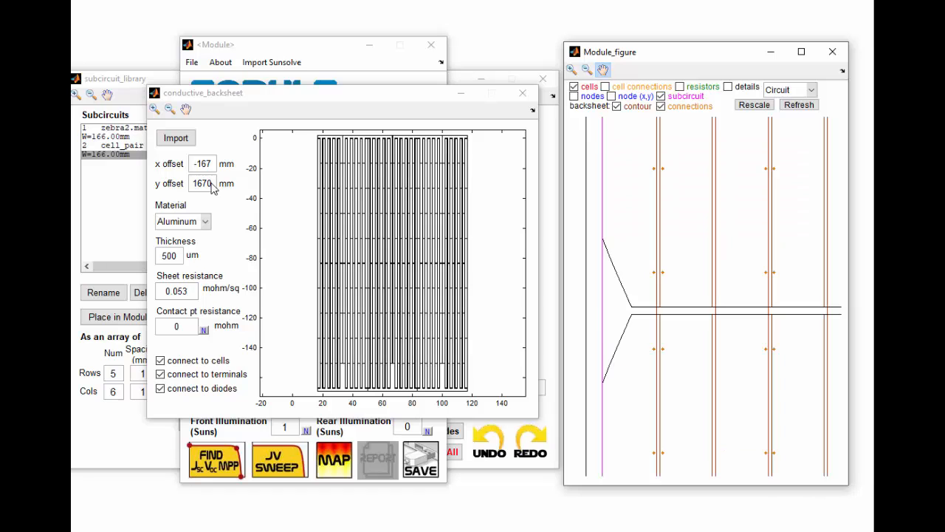
# - Zoom into the module's top-left corner and turn on display of node numbers and node coordinates in the figure
pyautogui.click(587, 68)
pyautogui.click(675, 201)
pyautogui.click(675, 200)
pyautogui.click(754, 105)
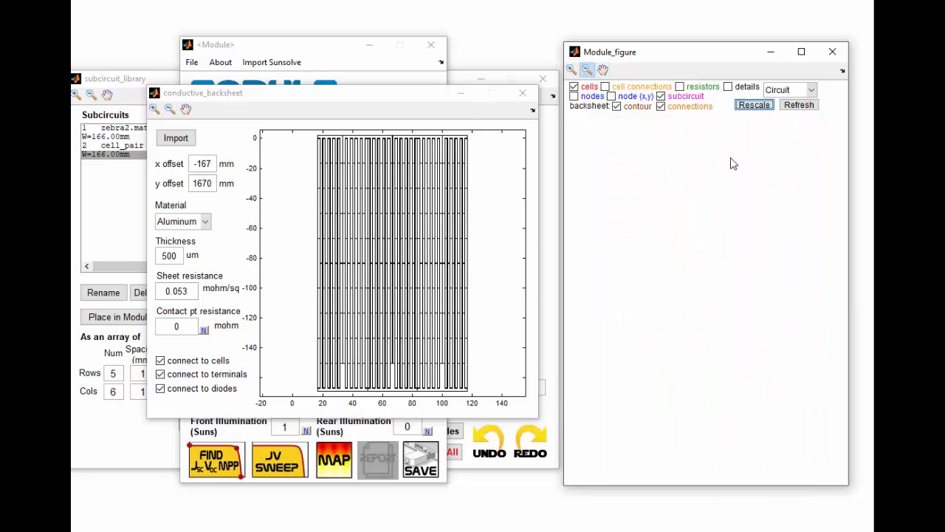
pyautogui.click(572, 69)
pyautogui.moveTo(596, 167); pyautogui.dragTo(653, 117)
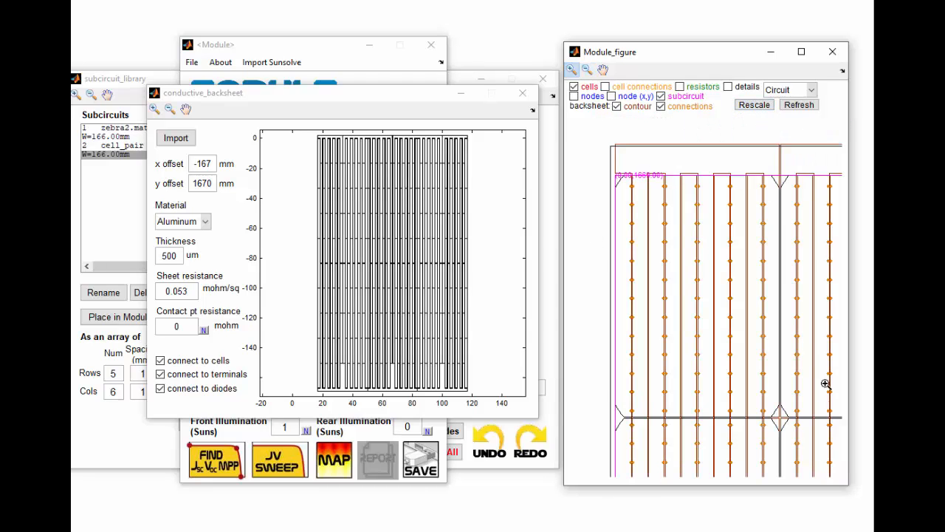
pyautogui.click(626, 192)
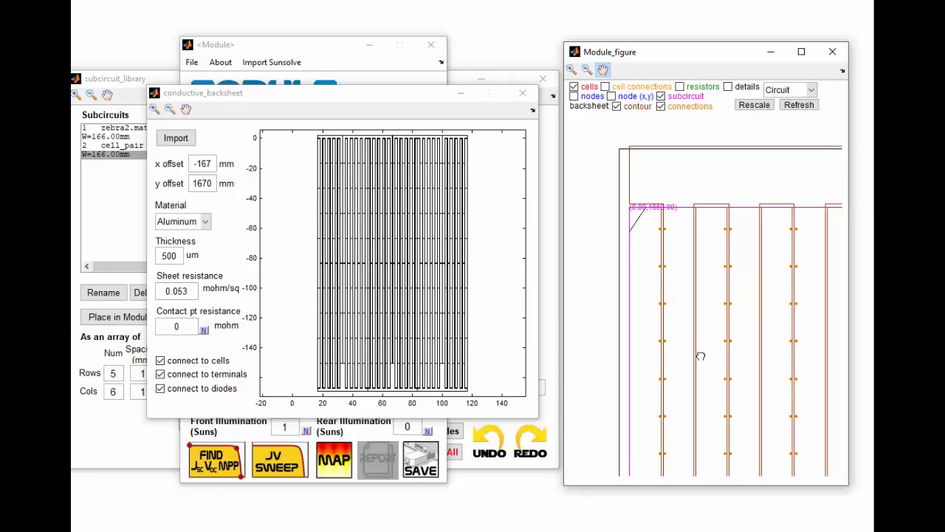
pyautogui.moveTo(701, 356); pyautogui.dragTo(694, 192)
pyautogui.moveTo(698, 328); pyautogui.dragTo(652, 315)
pyautogui.moveTo(667, 175); pyautogui.dragTo(663, 239)
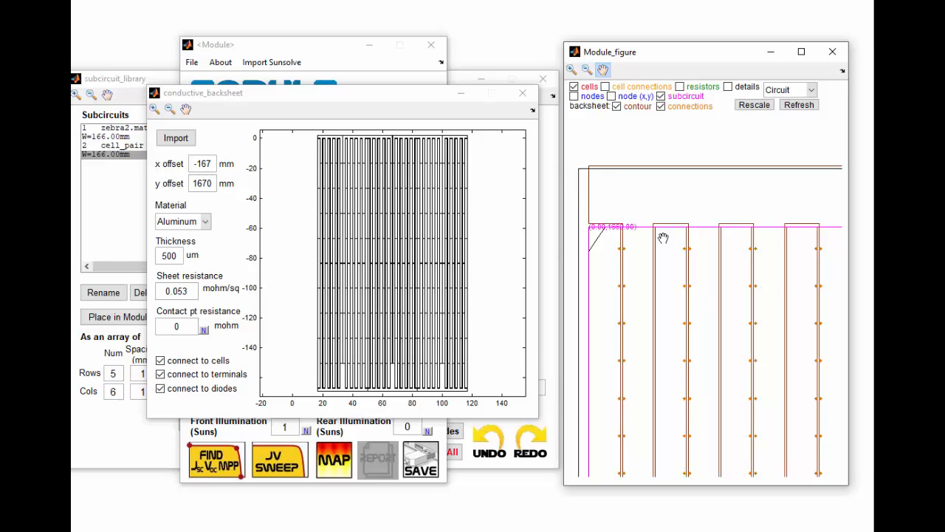
pyautogui.click(574, 97)
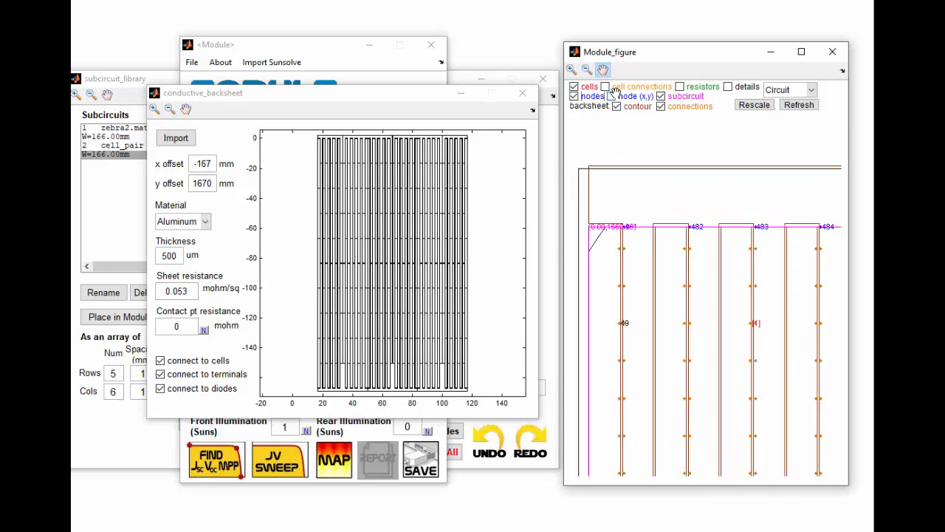
pyautogui.click(612, 97)
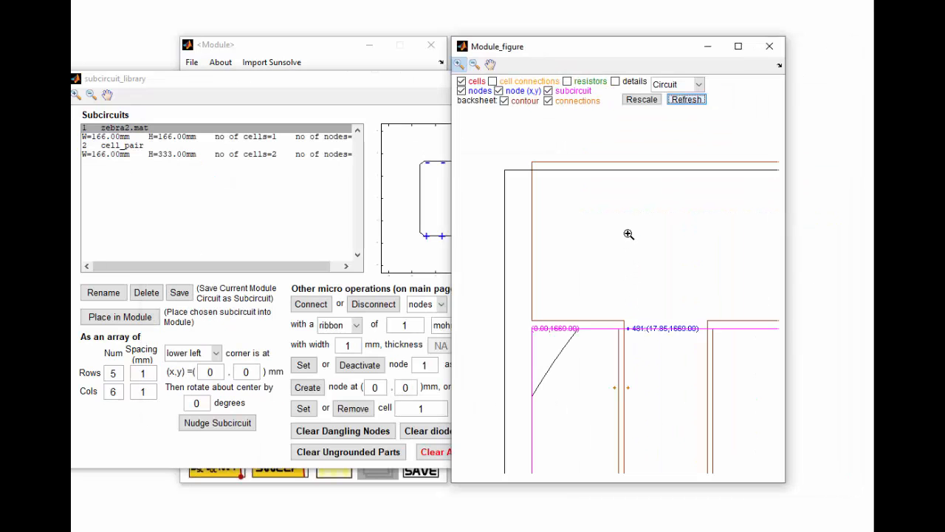
# - Create a new node at x 17.85 mm, y 1679 mm above the module's top-left corner
pyautogui.click(305, 96)
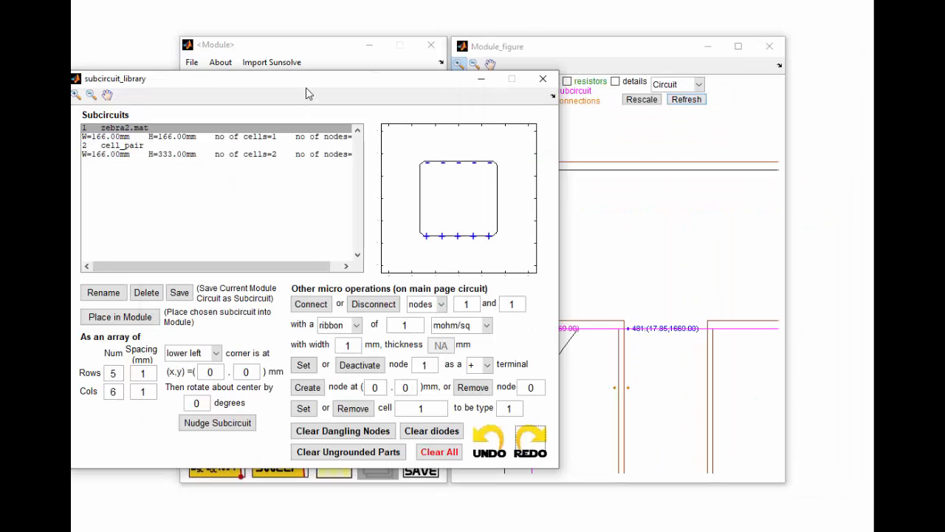
pyautogui.doubleClick(369, 387)
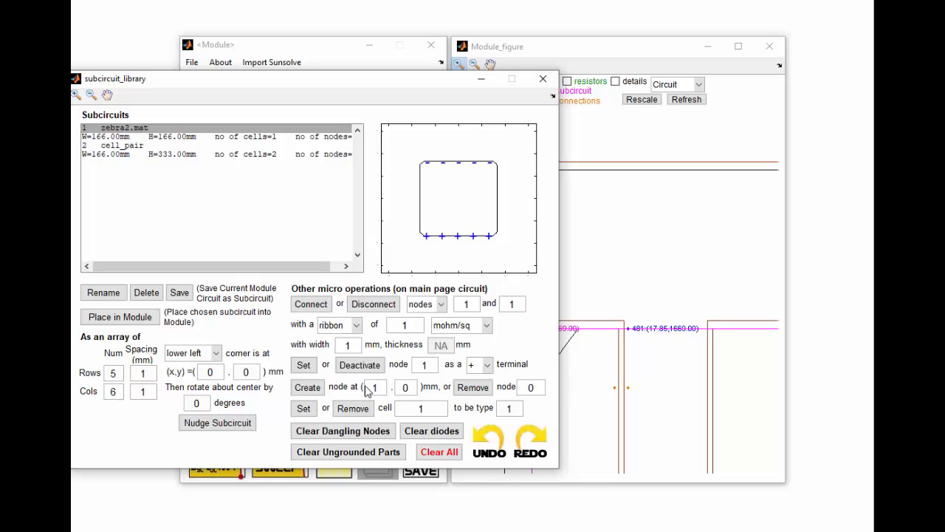
pyautogui.write('17.85')
pyautogui.click(413, 391)
pyautogui.doubleClick(401, 389)
pyautogui.write('1679')
pyautogui.click(307, 390)
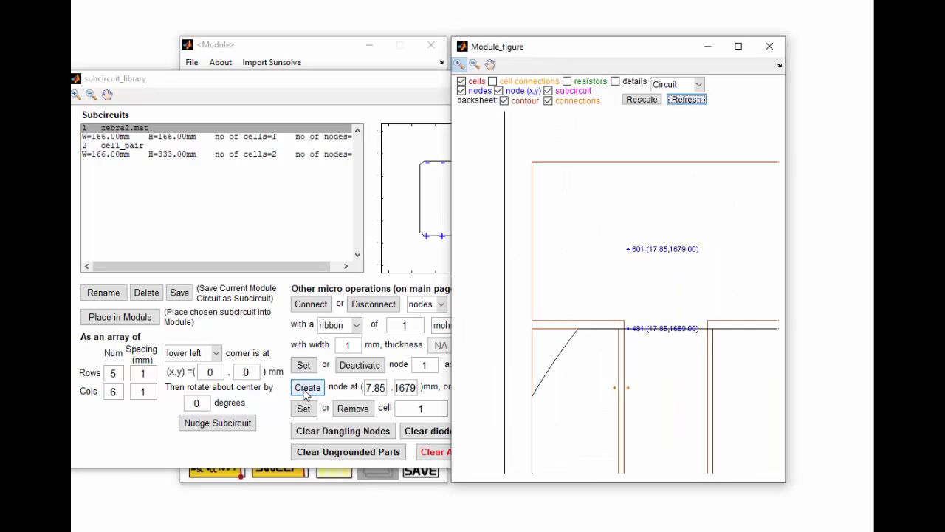
# - Set node 601 as a negative (-) terminal
pyautogui.click(346, 84)
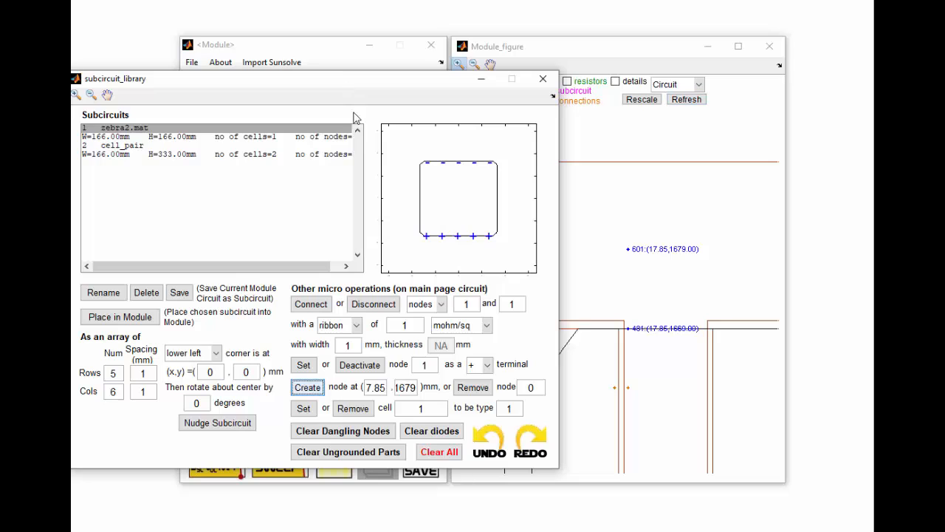
pyautogui.doubleClick(427, 365)
pyautogui.write('60')
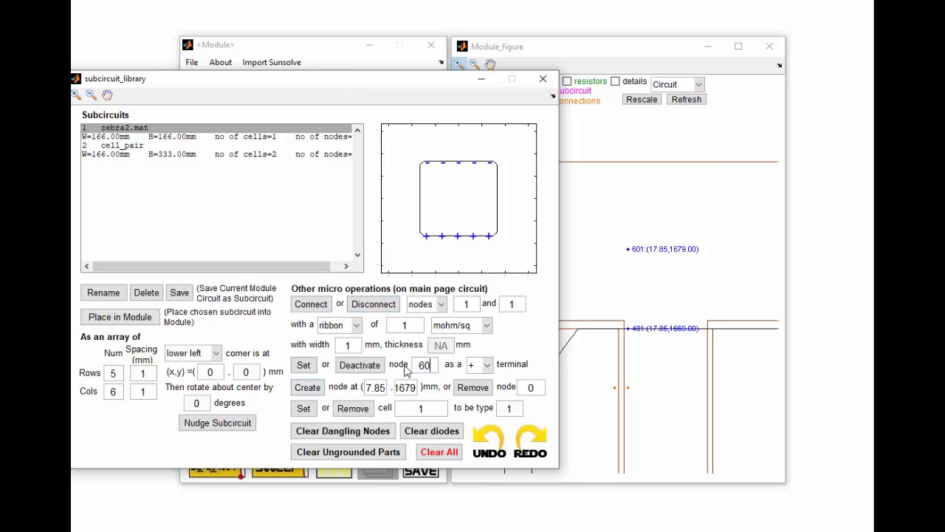
pyautogui.write('1')
pyautogui.click(487, 365)
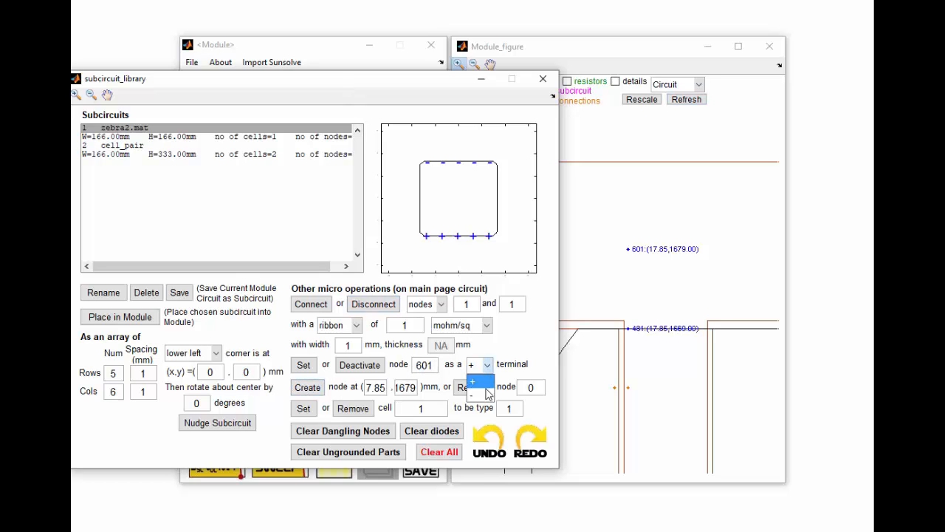
pyautogui.click(487, 394)
pyautogui.click(303, 365)
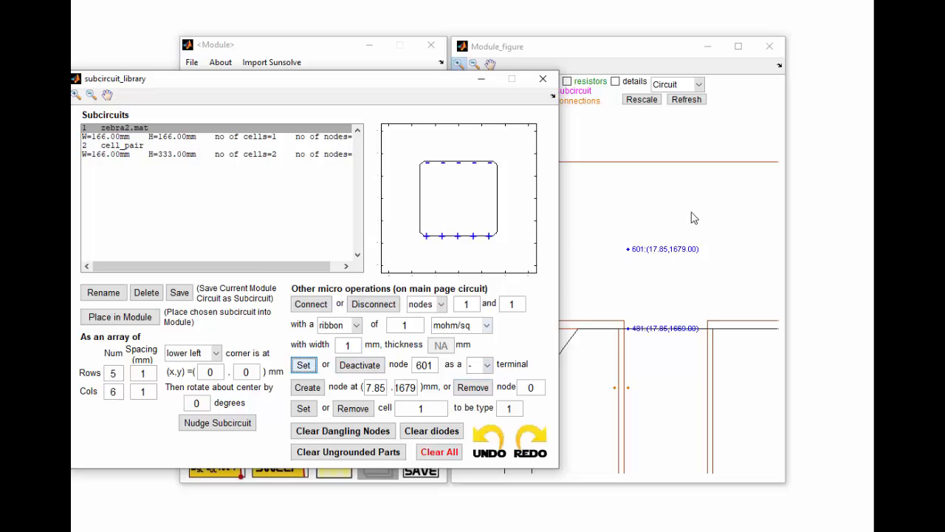
# - Create a second node at x 985.85 mm, y 1679 mm above the module's top-right corner
pyautogui.click(474, 65)
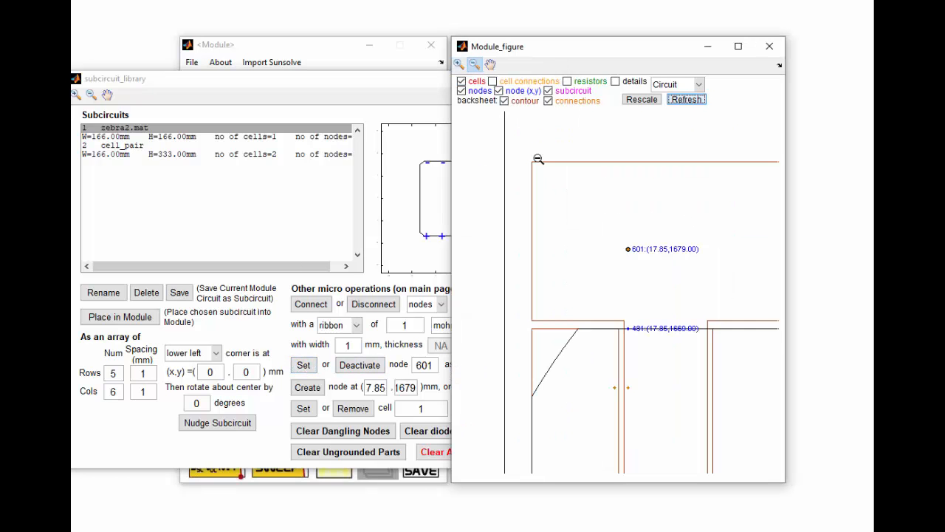
pyautogui.click(590, 248)
pyautogui.click(591, 248)
pyautogui.click(645, 100)
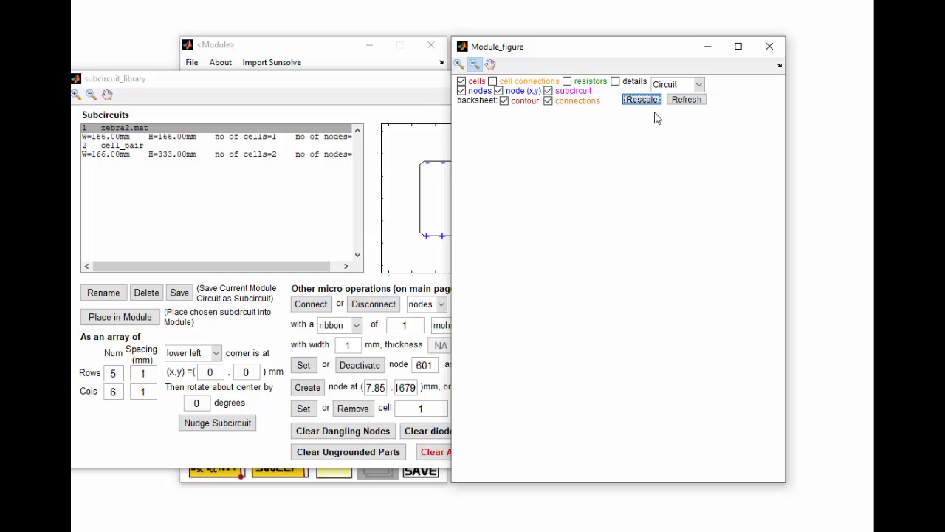
pyautogui.click(459, 65)
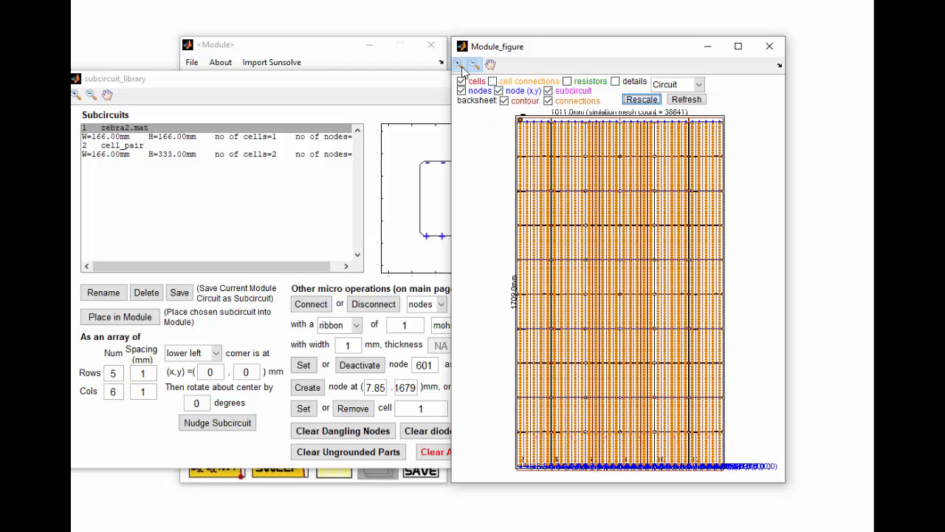
pyautogui.click(723, 119)
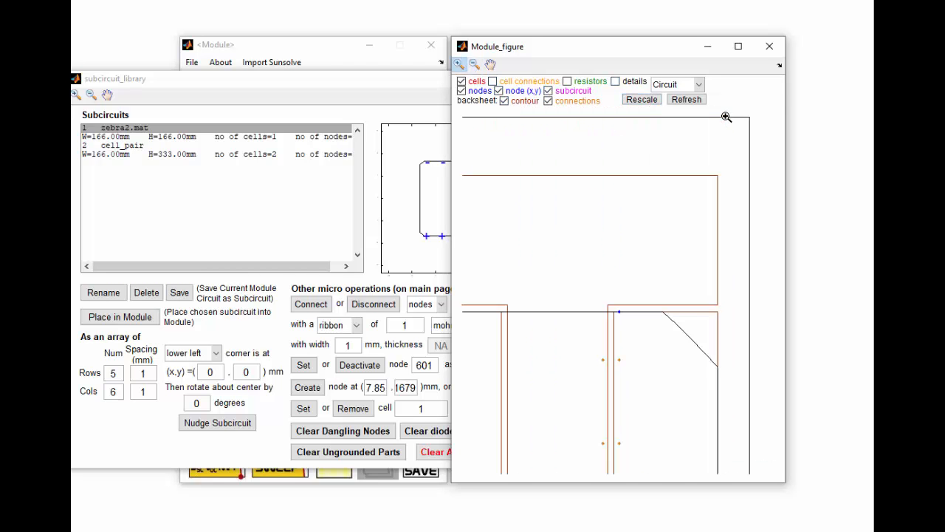
pyautogui.click(686, 100)
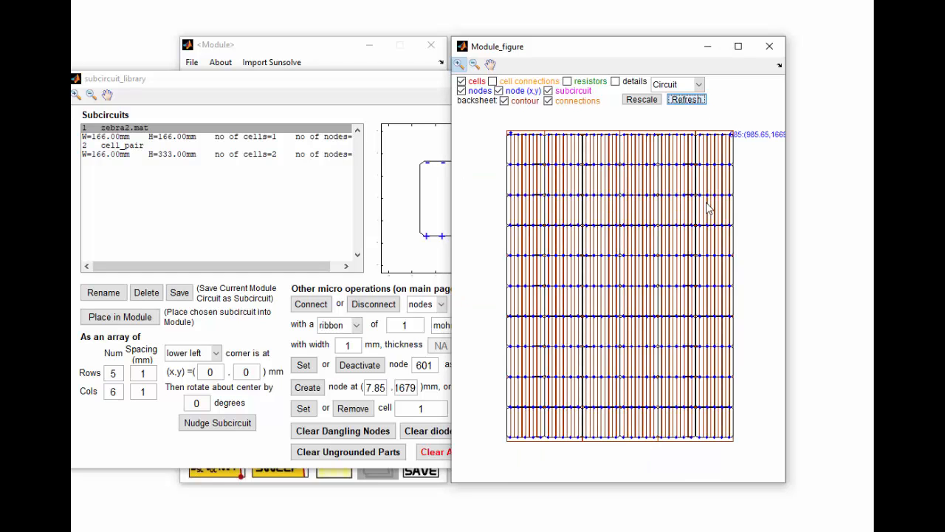
pyautogui.moveTo(327, 84); pyautogui.dragTo(310, 86)
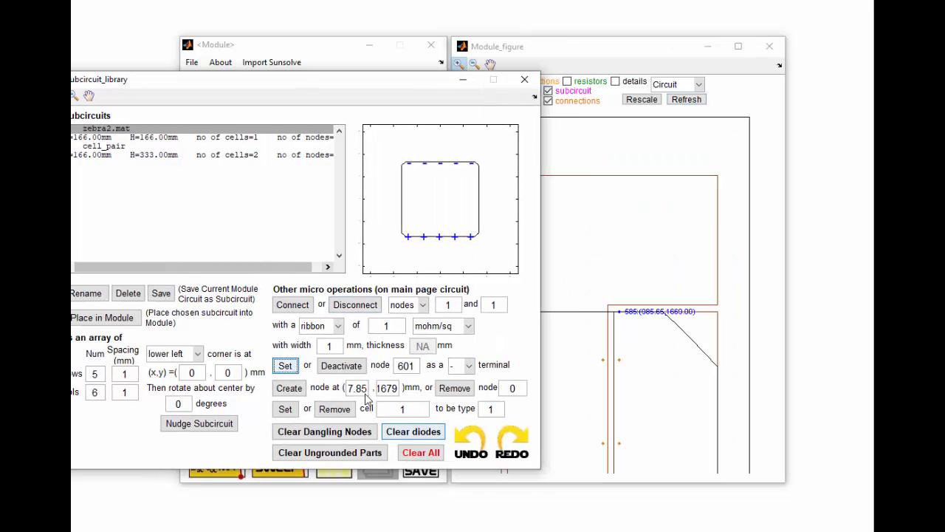
pyautogui.moveTo(362, 388); pyautogui.dragTo(319, 395)
pyautogui.write('98')
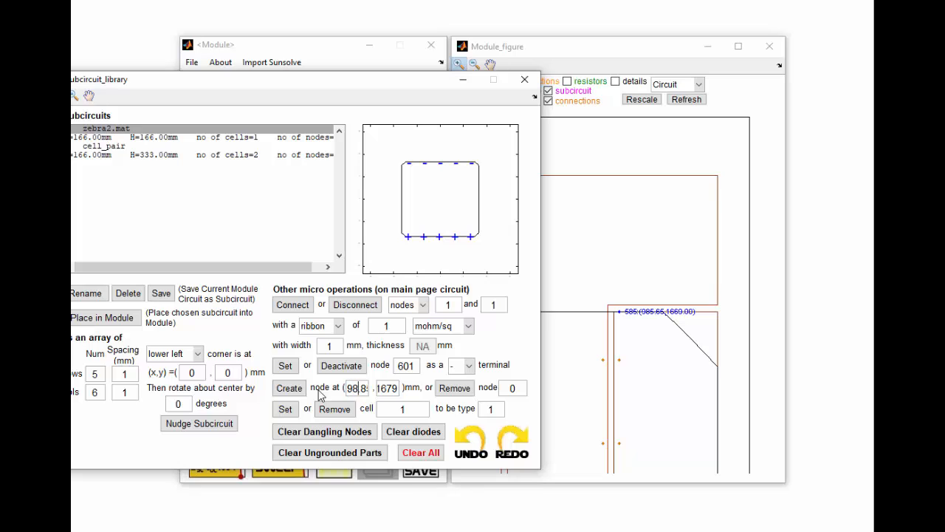
pyautogui.write('5')
pyautogui.click(290, 388)
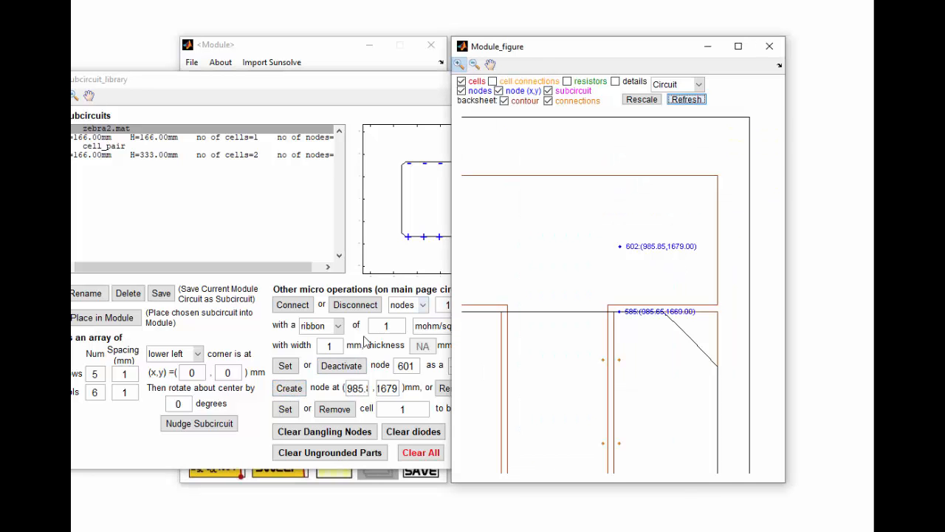
# - Set node 602 as a positive (+) terminal
pyautogui.moveTo(412, 367); pyautogui.dragTo(423, 374)
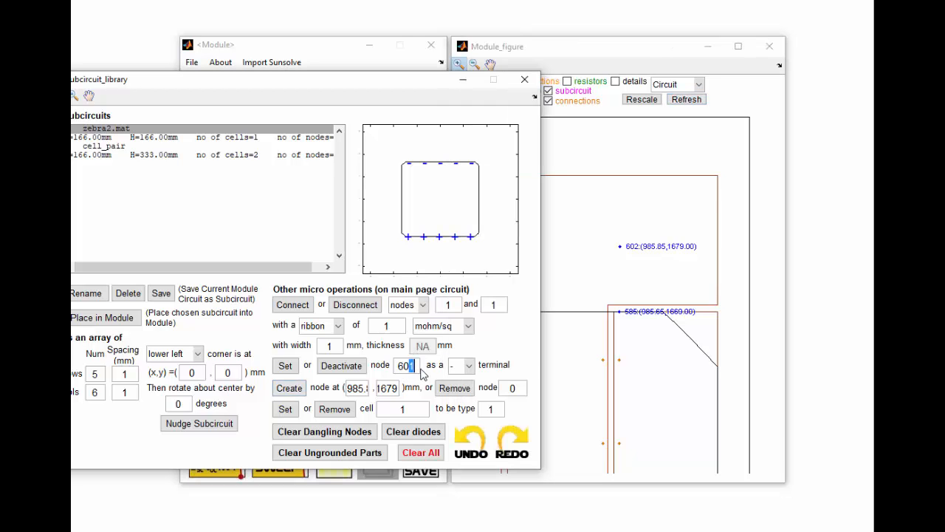
pyautogui.write('2')
pyautogui.click(468, 365)
pyautogui.click(470, 389)
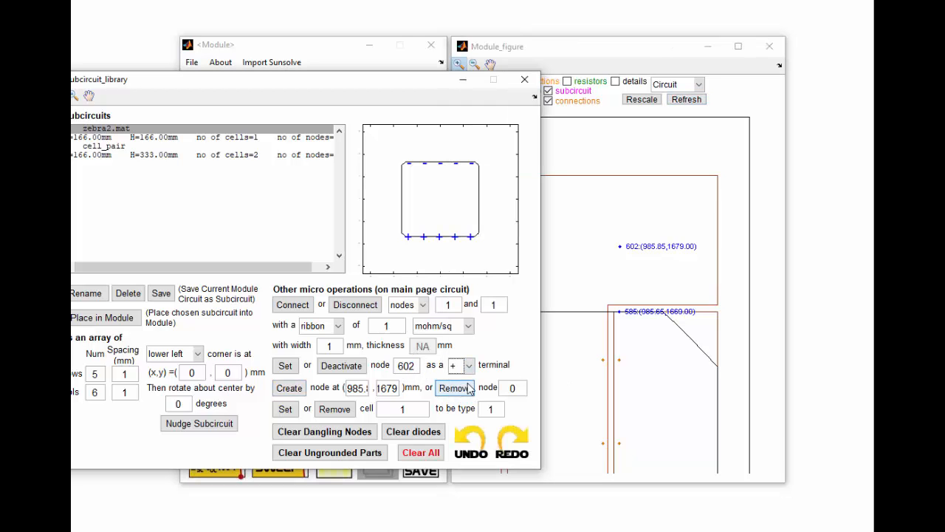
pyautogui.click(285, 366)
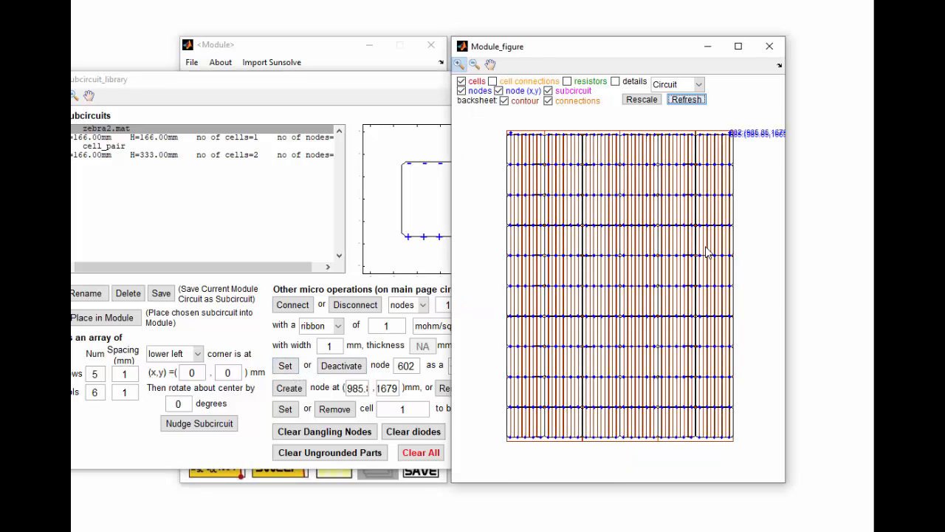
pyautogui.click(352, 90)
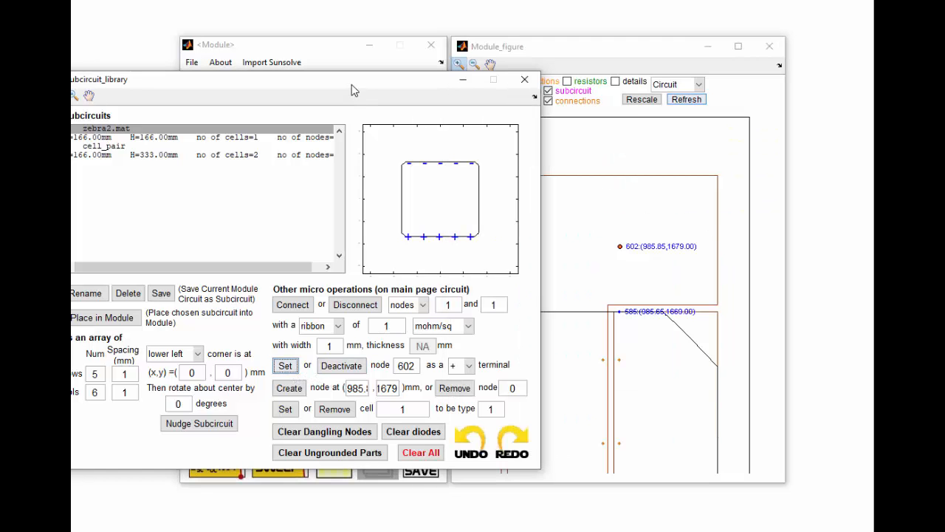
# - Close the subcircuit library and backsheet windows and simulate the module's Jsc, Voc and maximum power point
pyautogui.click(525, 80)
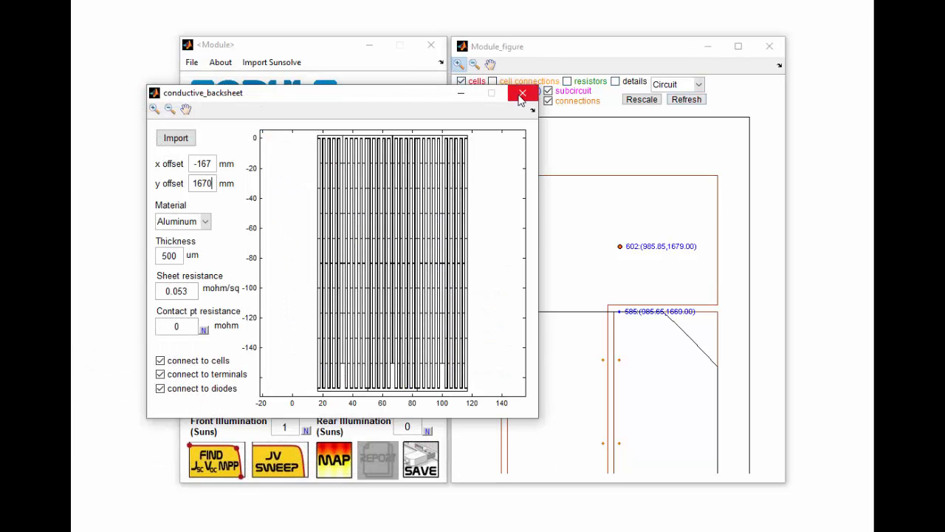
pyautogui.click(522, 94)
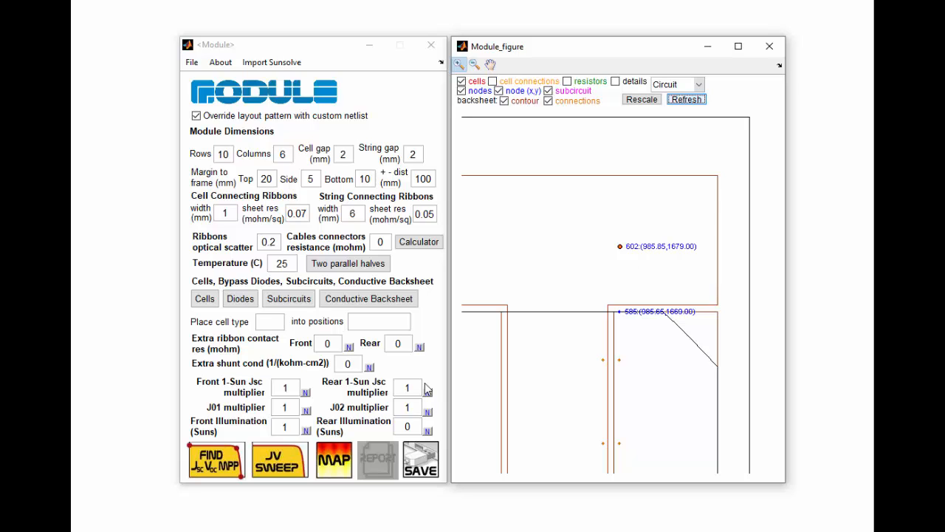
pyautogui.click(231, 467)
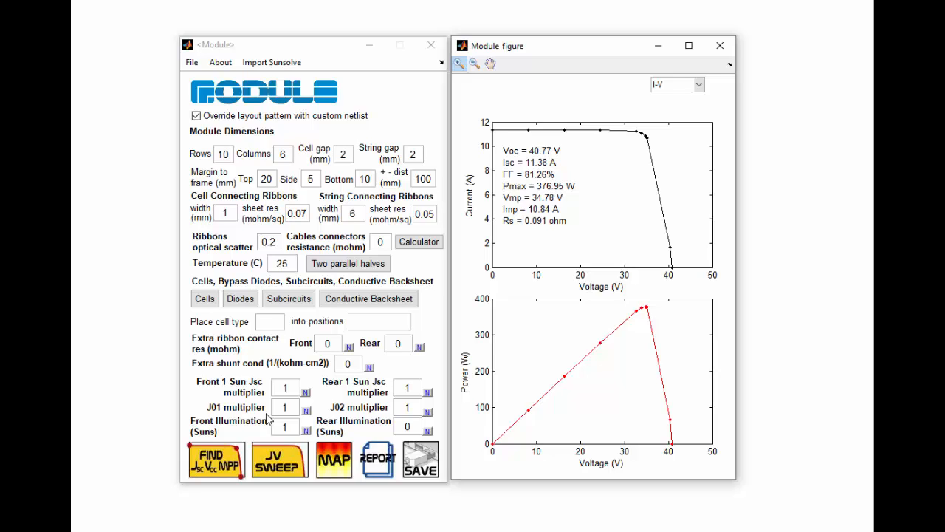
# - Run a Cell Rear V map at 34.78 V
pyautogui.click(334, 460)
pyautogui.moveTo(214, 417); pyautogui.dragTo(242, 420)
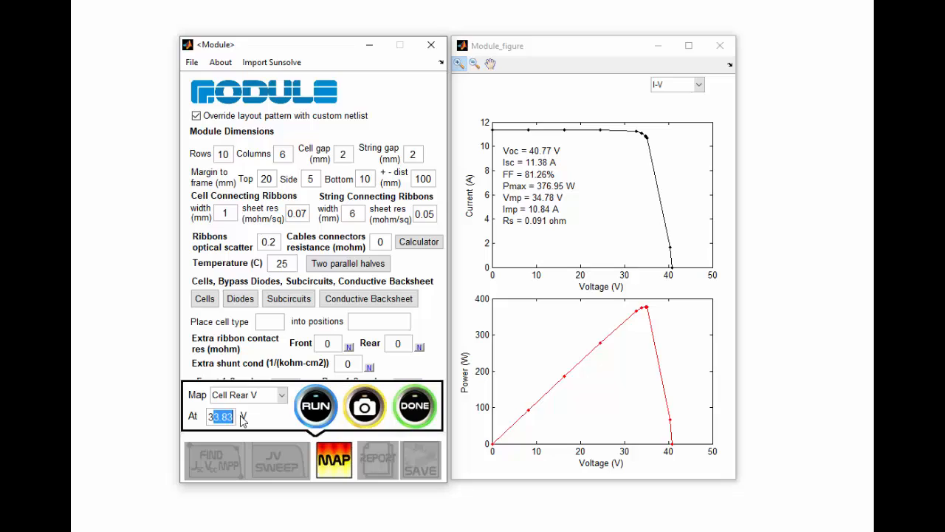
pyautogui.write('4.78')
pyautogui.click(331, 410)
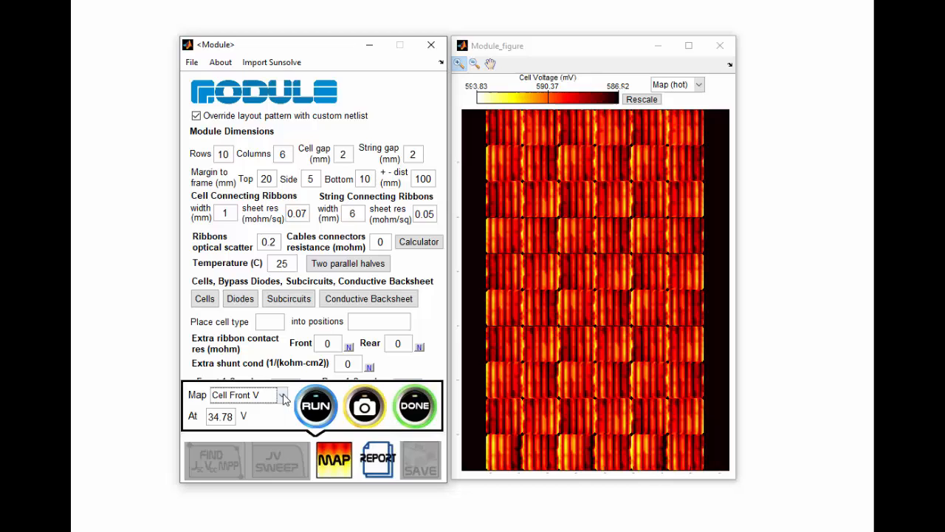
# - View the Cell Front V, Cell Rear V and Backsheet V maps in turn
pyautogui.click(283, 396)
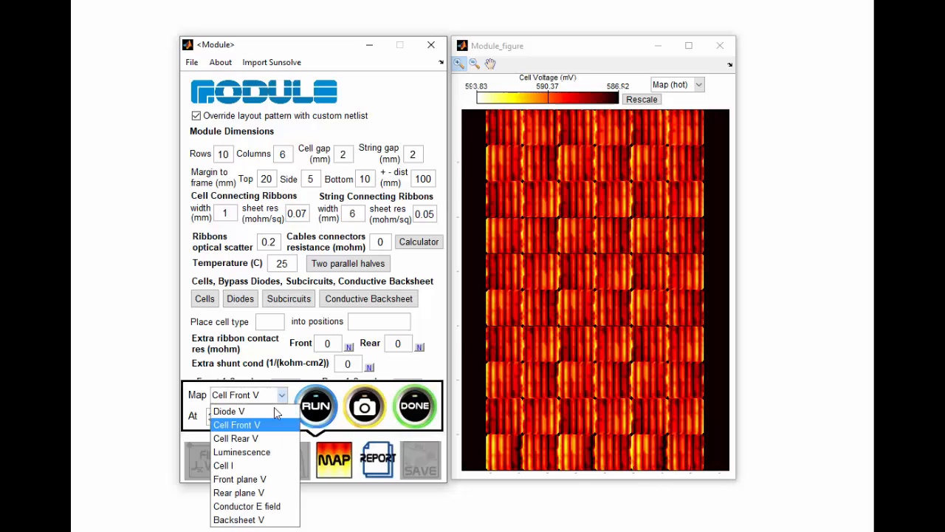
pyautogui.click(268, 425)
pyautogui.click(284, 396)
pyautogui.click(267, 438)
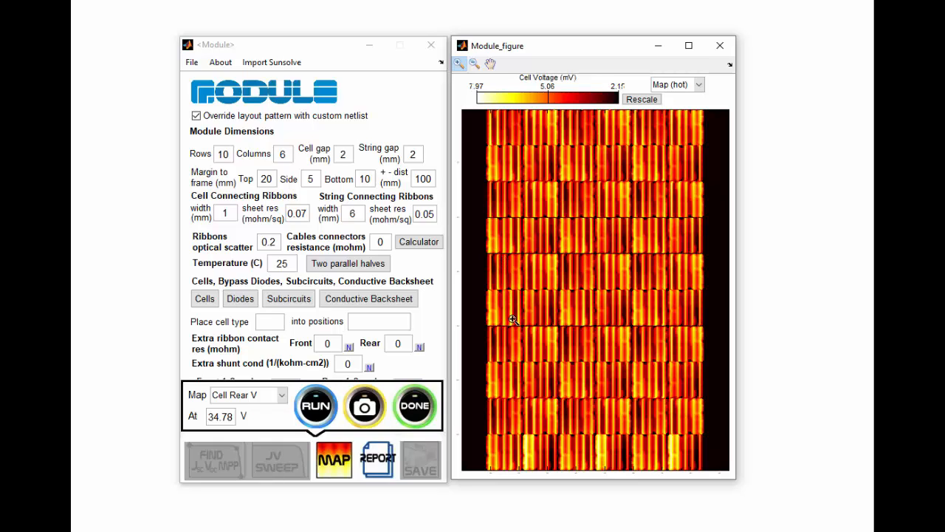
pyautogui.click(281, 395)
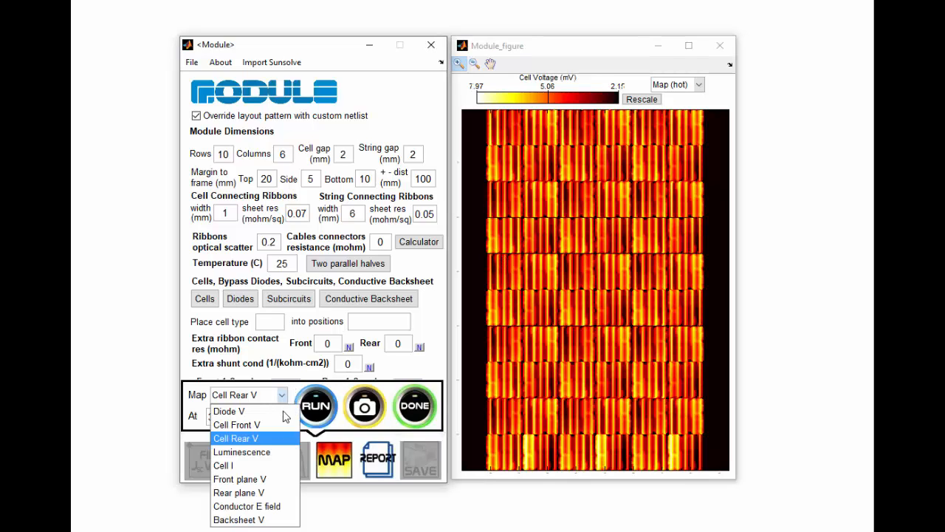
pyautogui.click(267, 519)
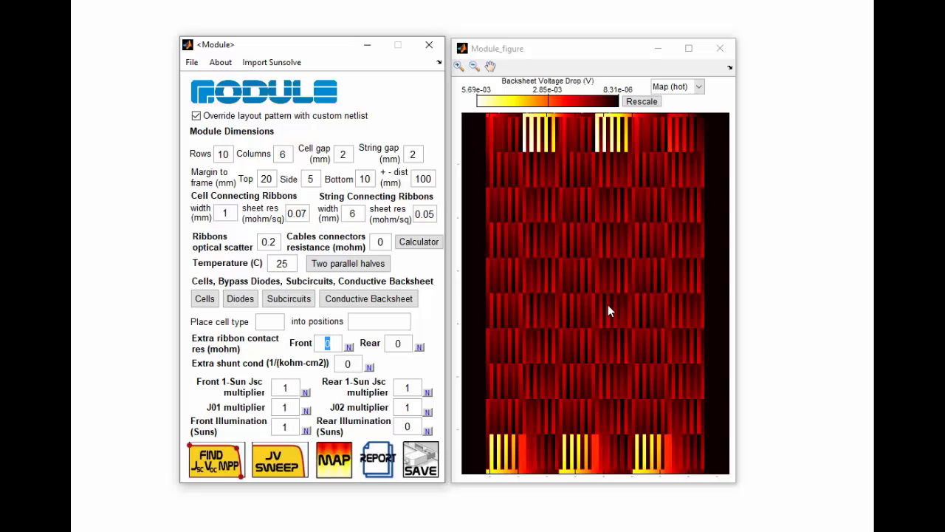
# - Open the non-uniformity editor for extra front ribbon contact resistance and enable it
pyautogui.click(349, 347)
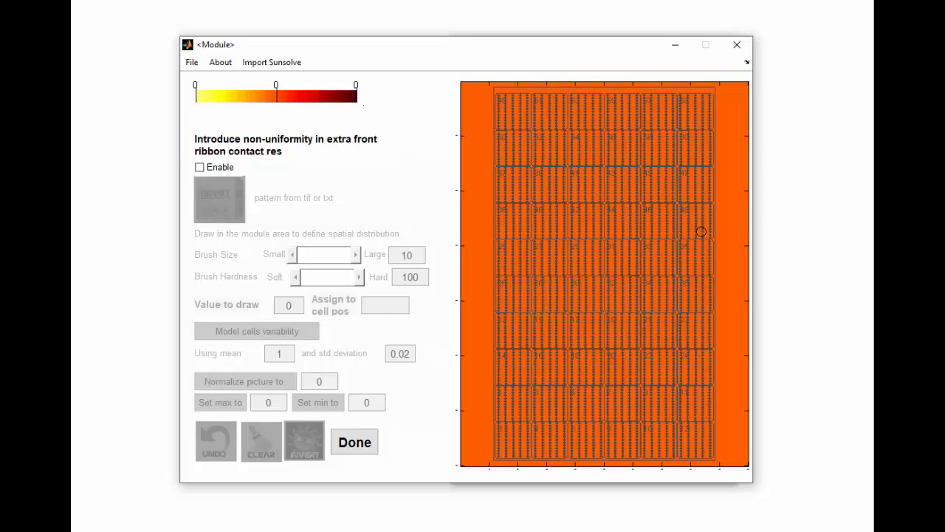
pyautogui.click(201, 167)
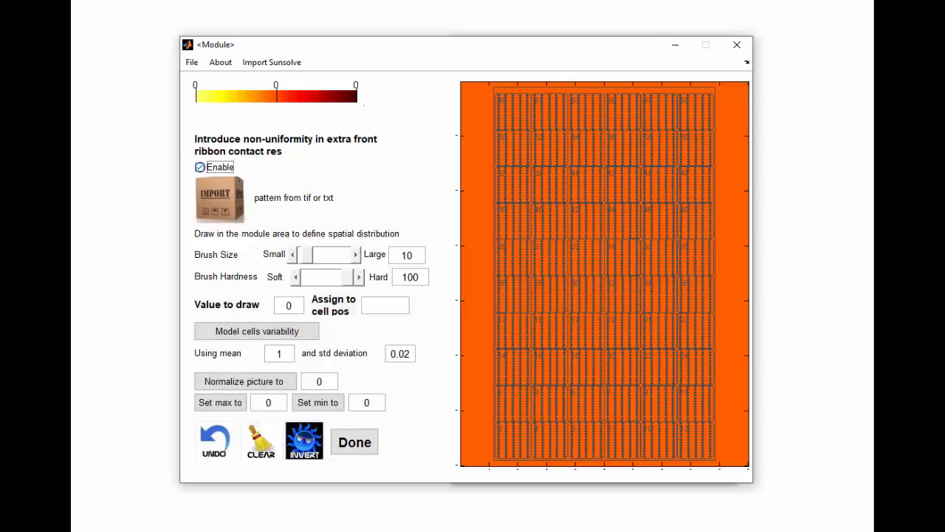
# - Paint an extra front ribbon contact resistance of 10000 onto one cell near the module's upper left and apply it
pyautogui.click(299, 308)
pyautogui.doubleClick(290, 306)
pyautogui.write('10000')
pyautogui.click(534, 170)
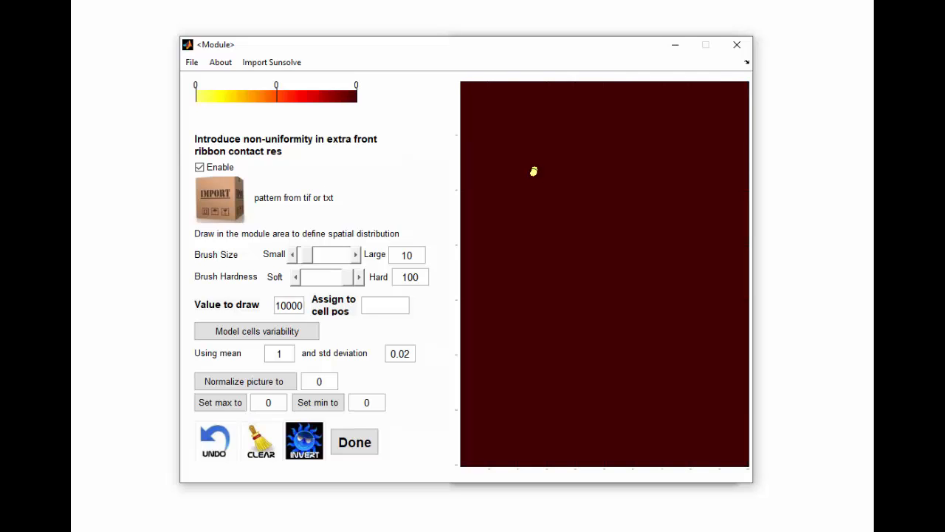
pyautogui.moveTo(534, 170); pyautogui.dragTo(550, 175)
pyautogui.click(538, 170)
pyautogui.moveTo(545, 176)
pyautogui.mouseDown()
pyautogui.moveTo(558, 177)
pyautogui.moveTo(536, 184)
pyautogui.mouseUp()
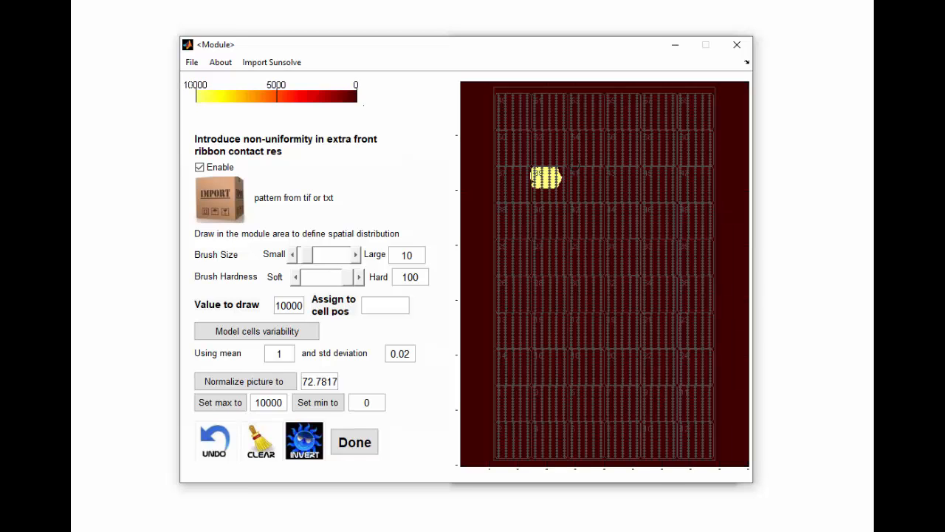
pyautogui.click(355, 441)
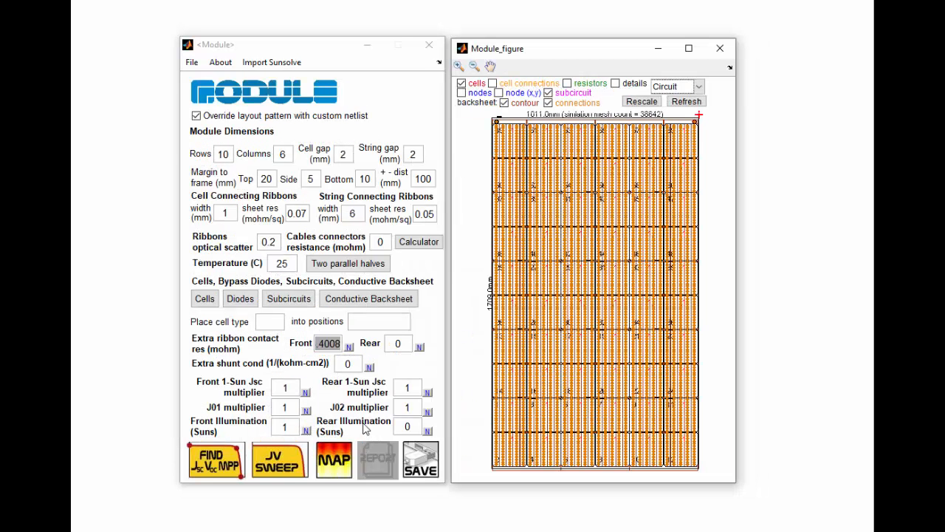
# - Simulate the module's Jsc, Voc and maximum power point, then run a Backsheet V map at 34.7 V
pyautogui.click(228, 464)
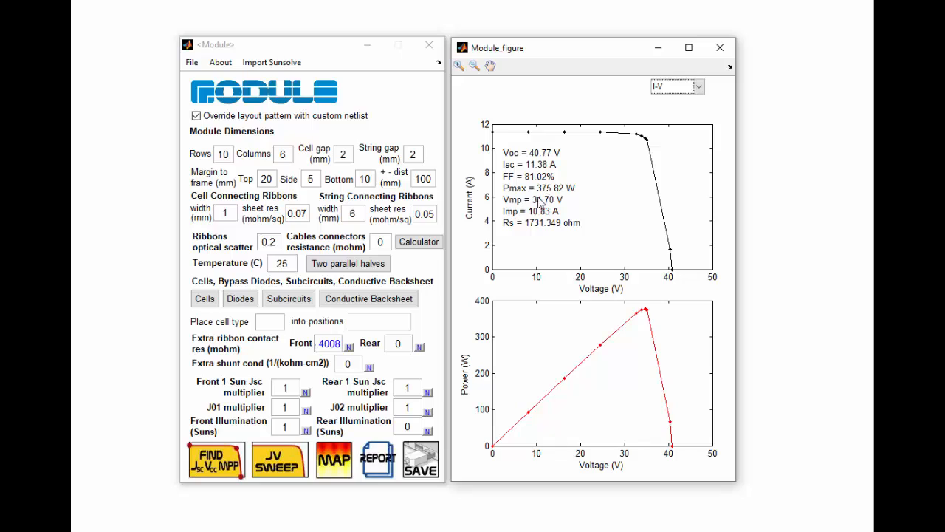
pyautogui.click(334, 460)
pyautogui.moveTo(221, 417); pyautogui.dragTo(236, 419)
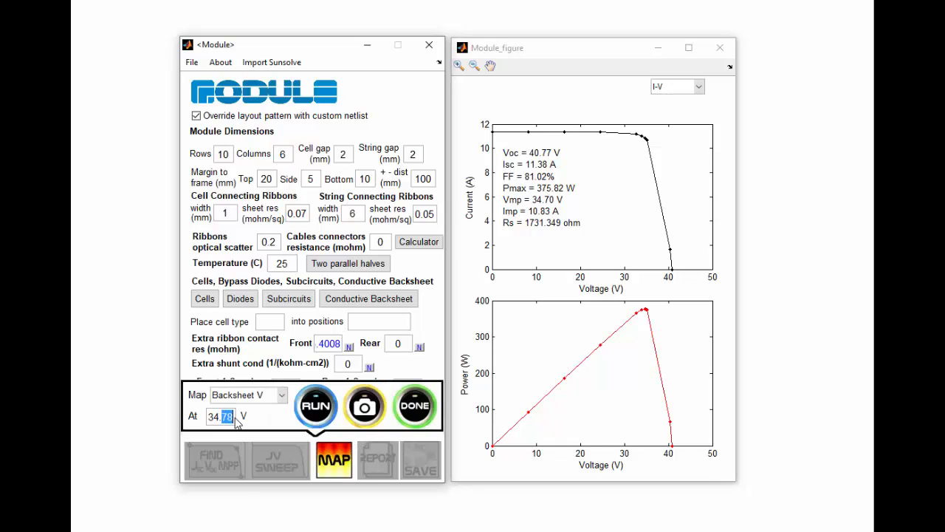
pyautogui.write('7')
pyautogui.click(306, 405)
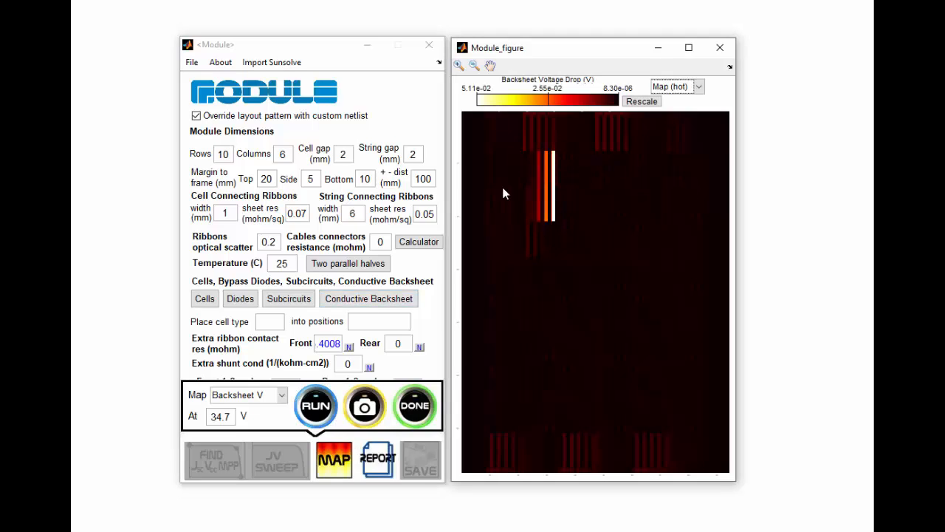
# - Switch the map to Cell Front V and close the map panel
pyautogui.click(281, 395)
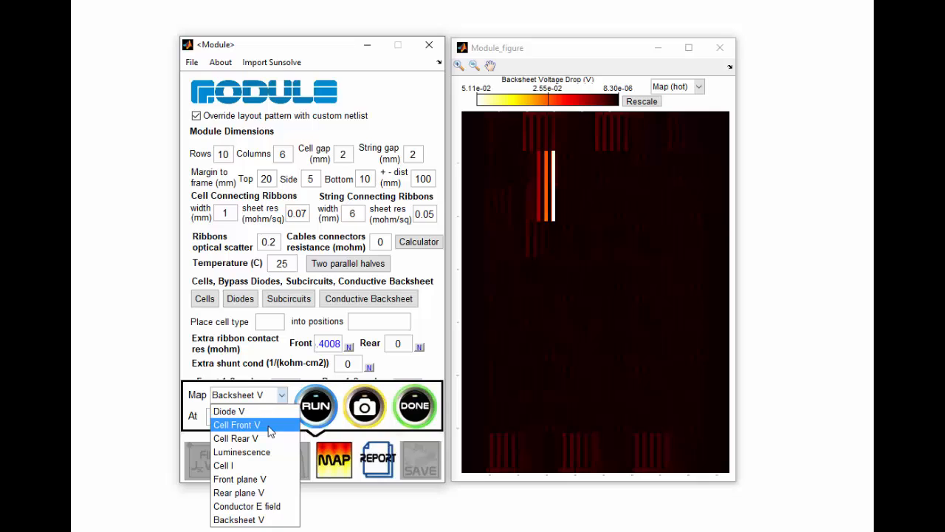
pyautogui.click(270, 431)
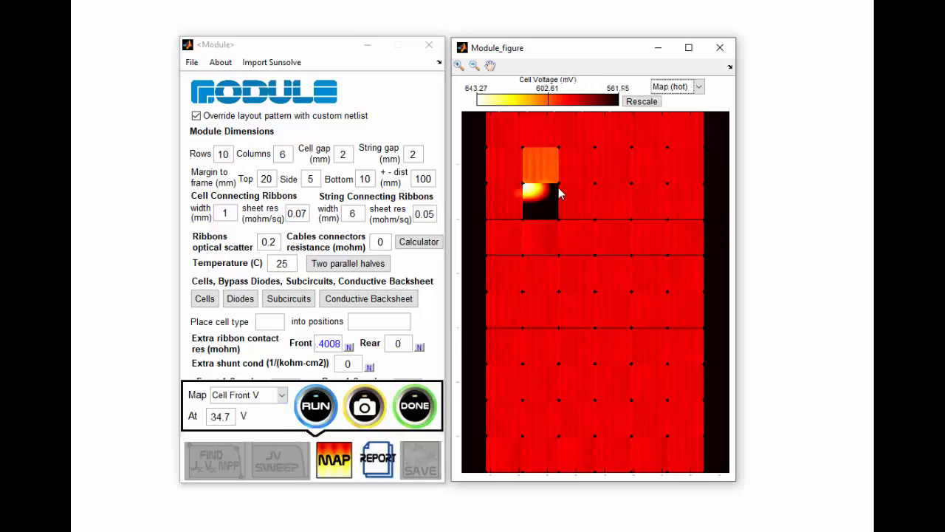
pyautogui.click(426, 408)
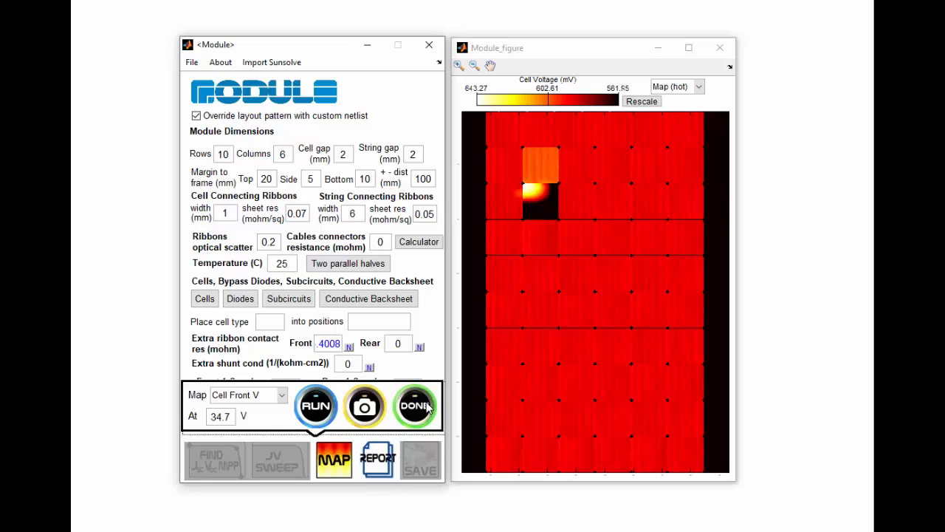
# - Open the conductive backsheet's individual contact point resistance editor and zoom into the contact points near the affected cell
pyautogui.click(386, 304)
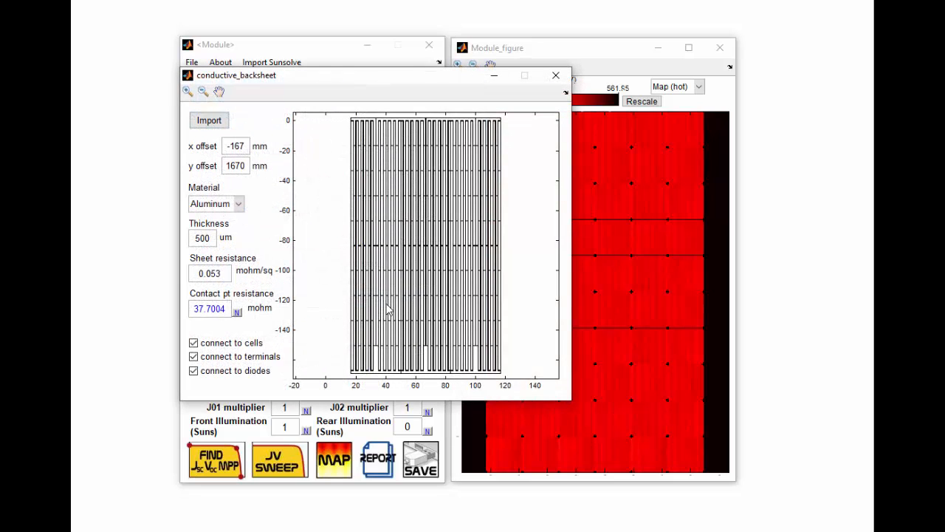
pyautogui.click(238, 314)
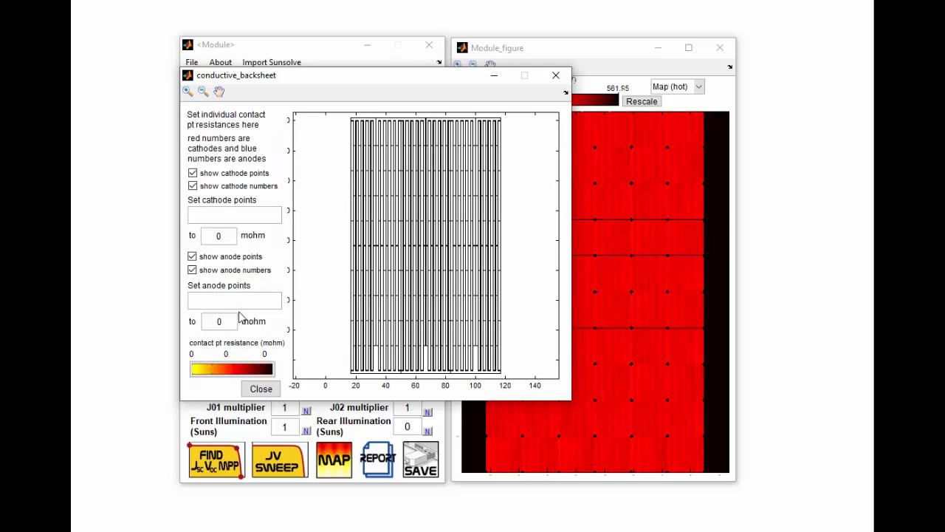
pyautogui.click(192, 257)
pyautogui.click(192, 270)
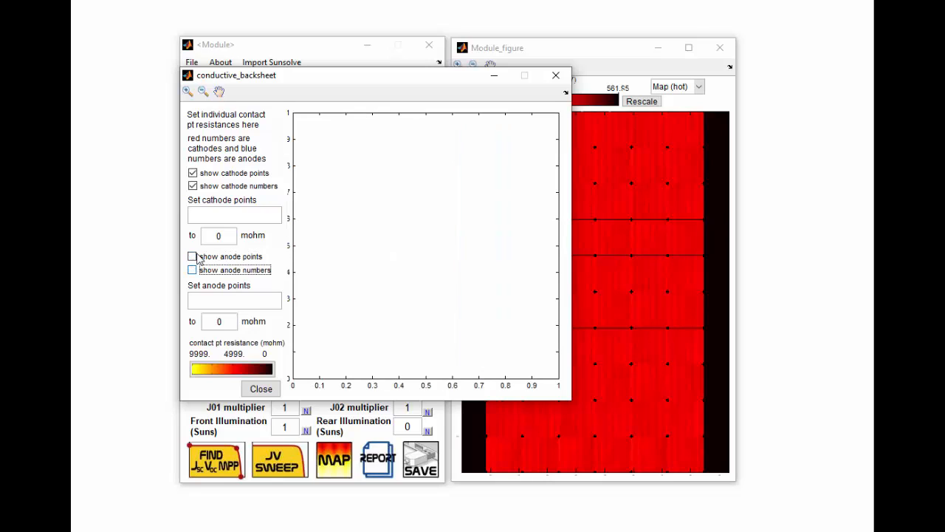
pyautogui.click(193, 186)
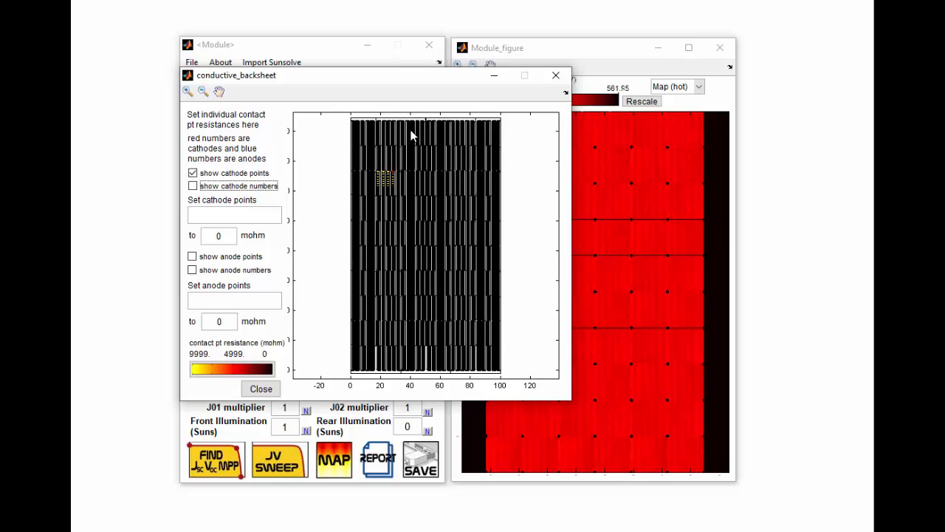
pyautogui.click(188, 91)
pyautogui.moveTo(368, 161); pyautogui.dragTo(412, 207)
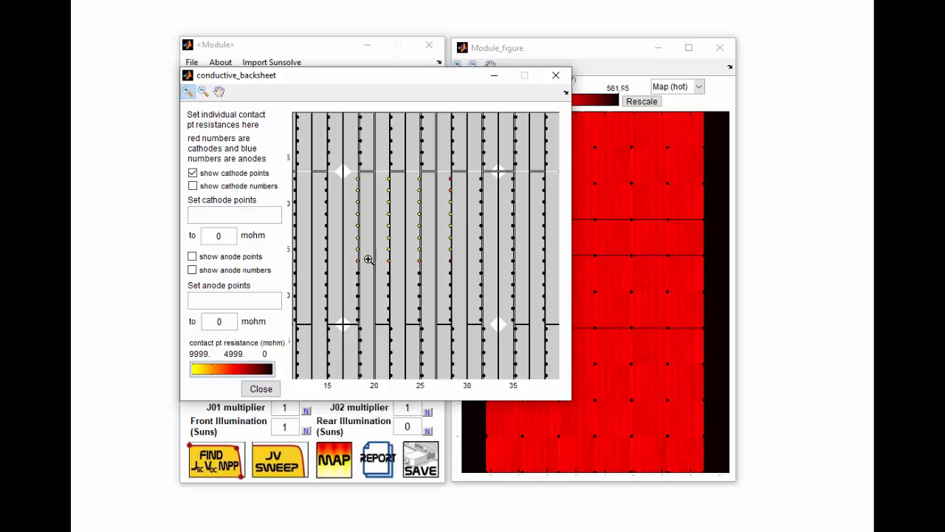
# - Show anode points and numbers instead of cathode ones and pan to the affected cell's contacts
pyautogui.click(192, 186)
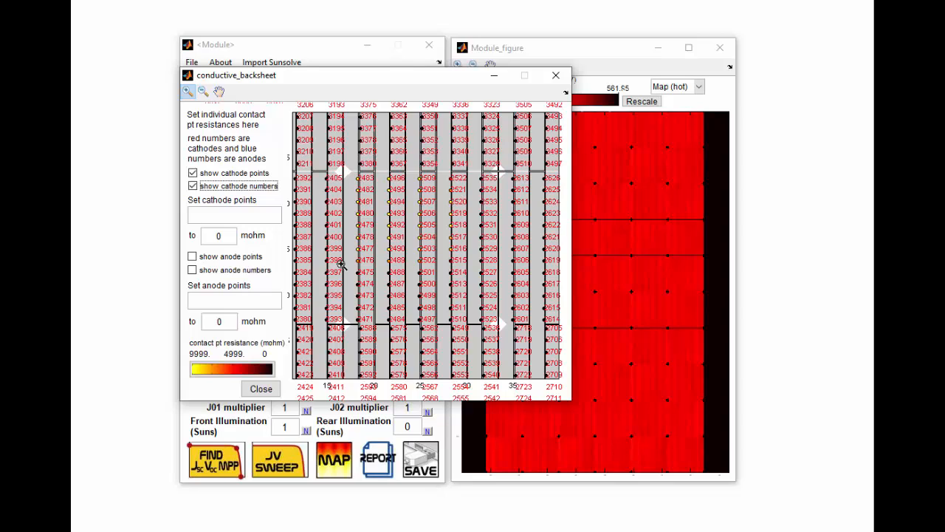
pyautogui.click(193, 173)
pyautogui.click(192, 186)
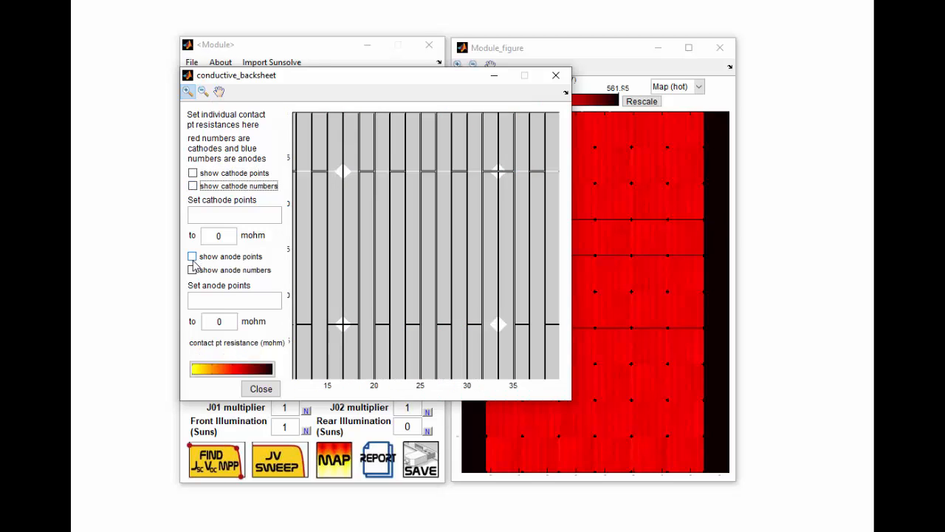
pyautogui.click(192, 256)
pyautogui.click(192, 270)
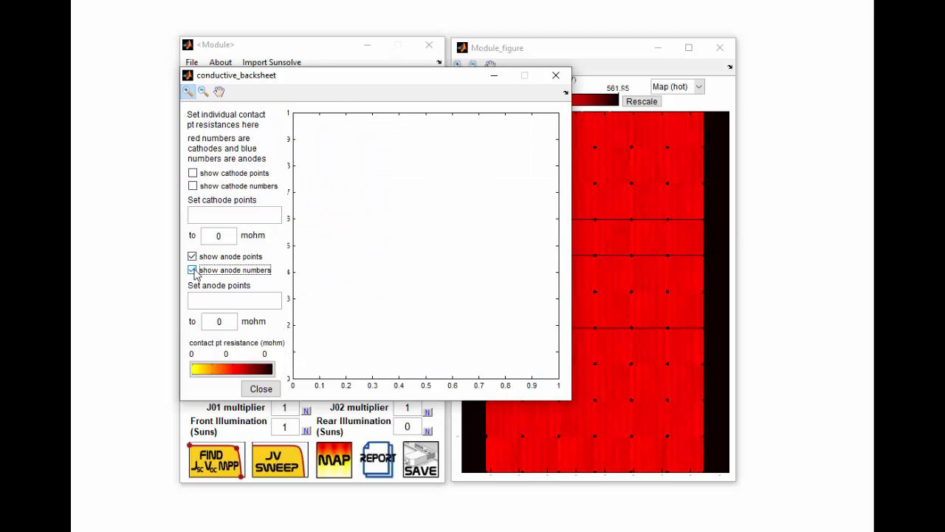
pyautogui.click(218, 91)
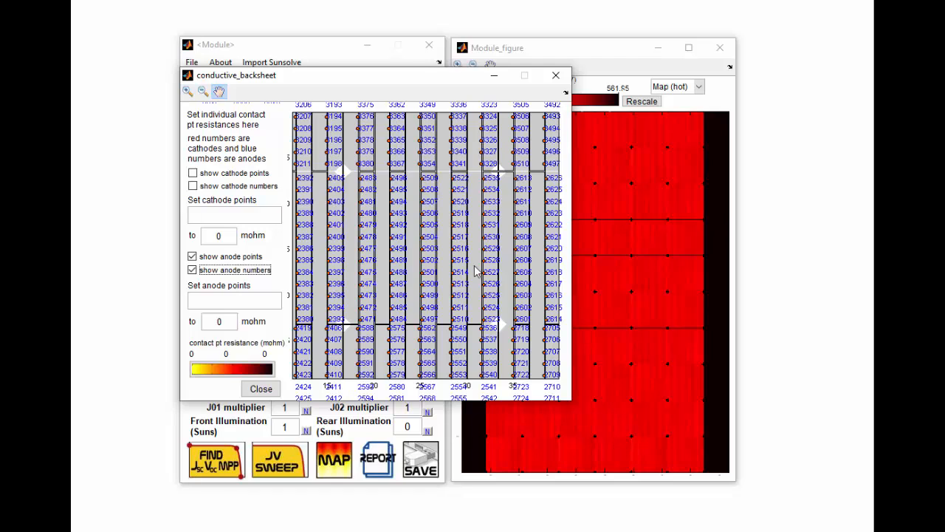
pyautogui.moveTo(421, 247); pyautogui.dragTo(368, 254)
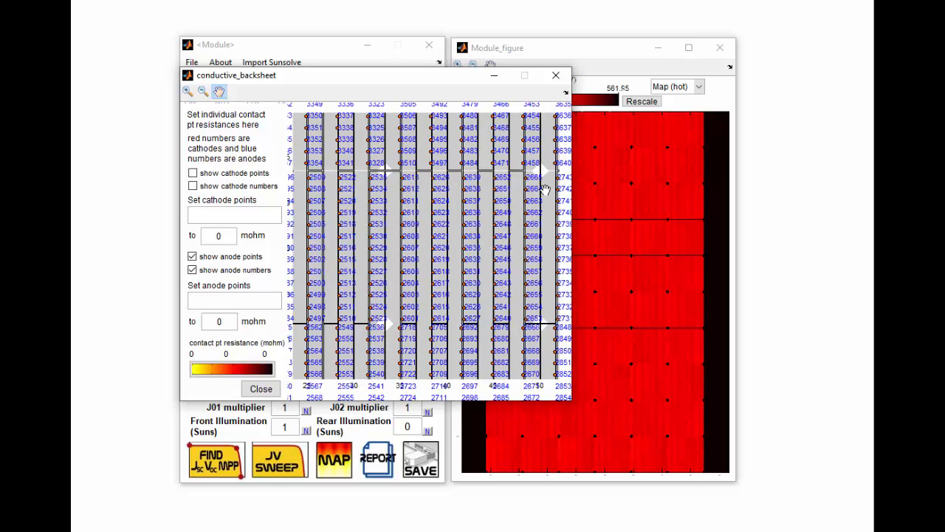
# - Set anode contact points 2616-2643 to 10000 mohm and close the contact point editor
pyautogui.click(207, 325)
pyautogui.write('10000')
pyautogui.click(225, 306)
pyautogui.write('2616-2643')
pyautogui.press('Return')
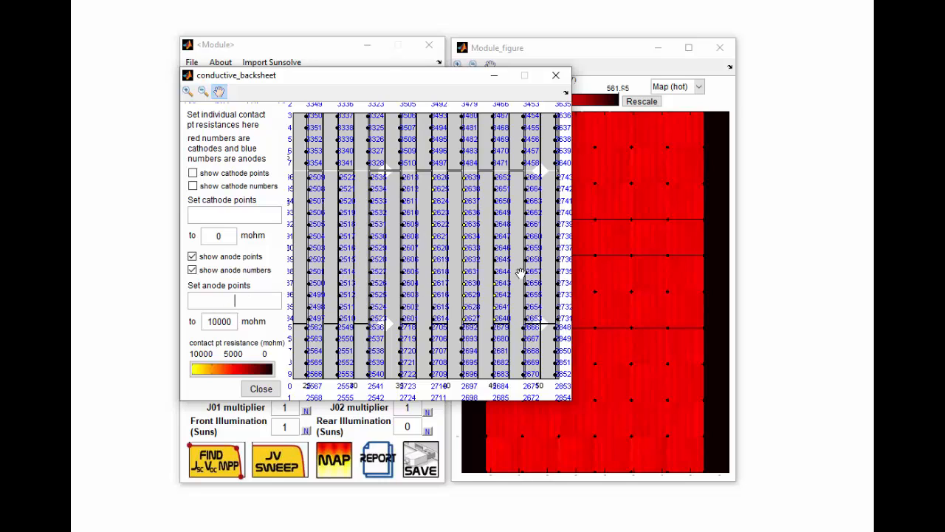
pyautogui.click(260, 390)
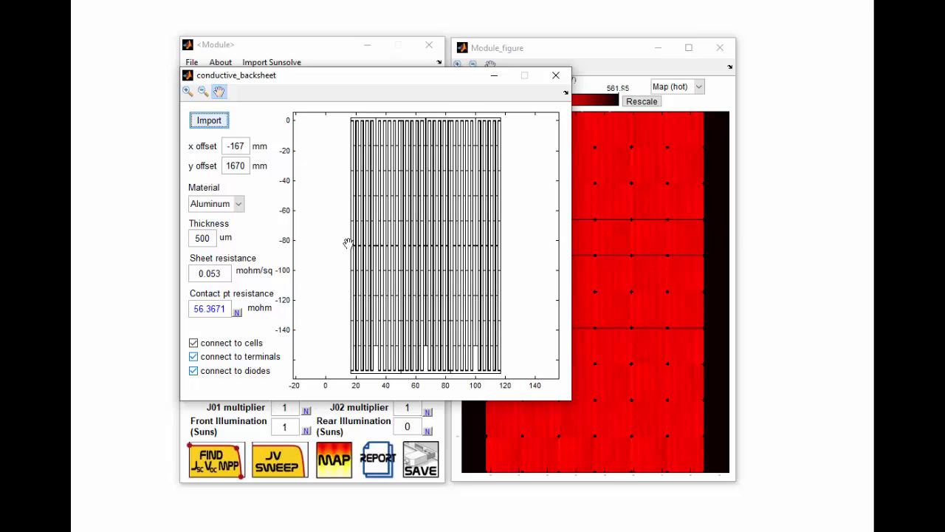
# - Close the backsheet window and re-simulate the module's Jsc, Voc and maximum power point
pyautogui.click(556, 81)
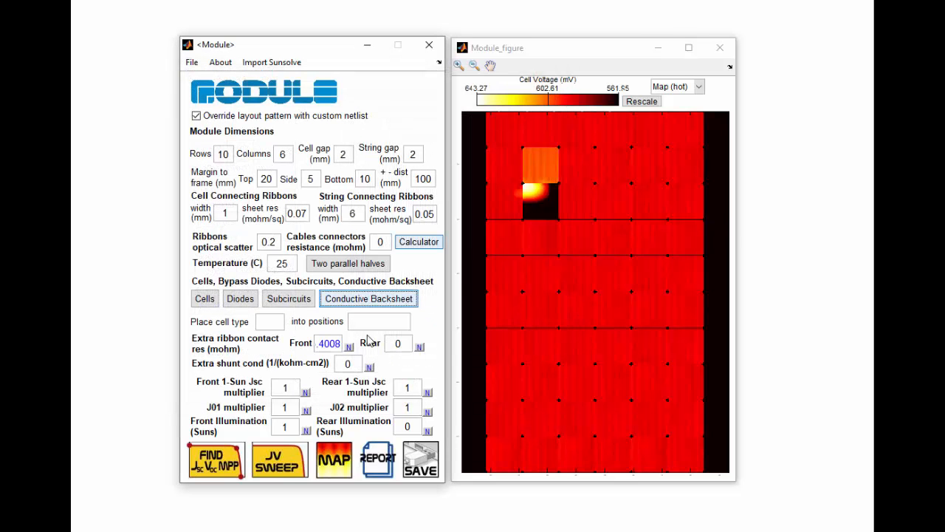
pyautogui.click(217, 469)
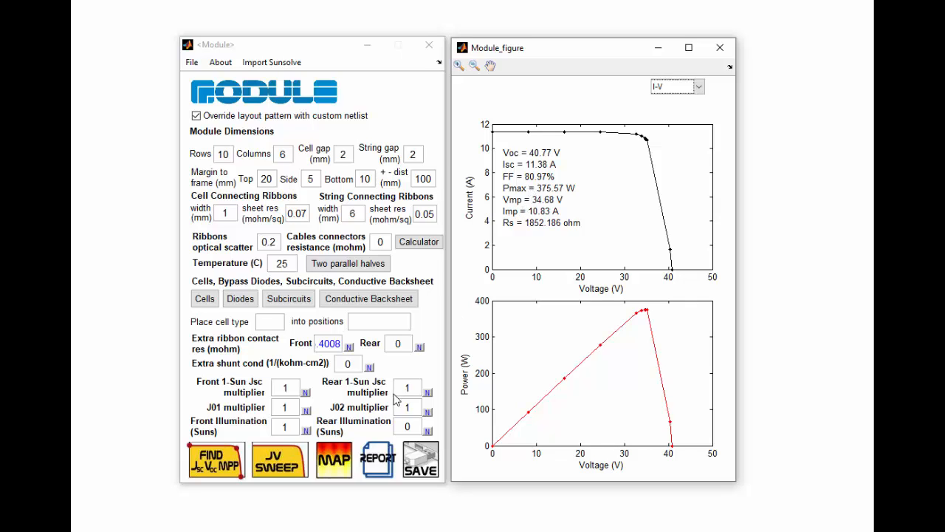
# - Run Cell Front V and Cell Rear V maps at 34.7 V, then close the map panel
pyautogui.click(342, 461)
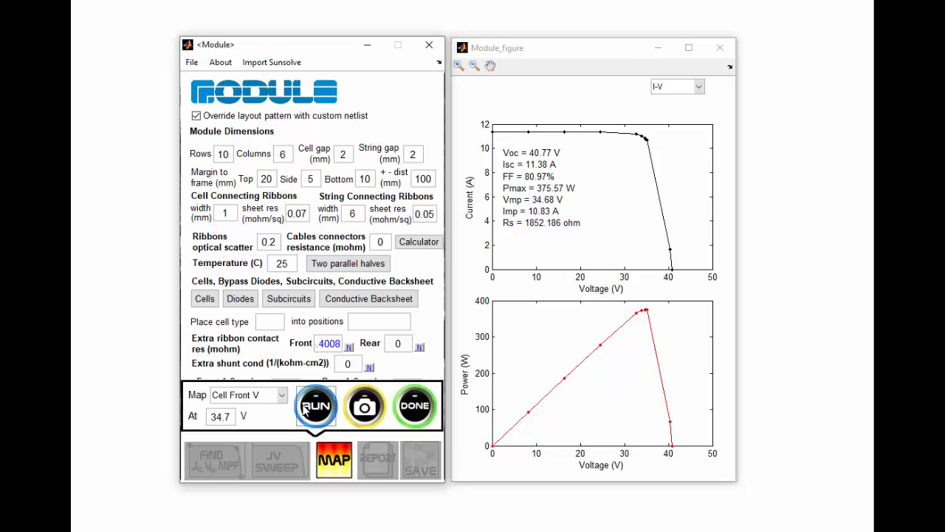
pyautogui.click(303, 411)
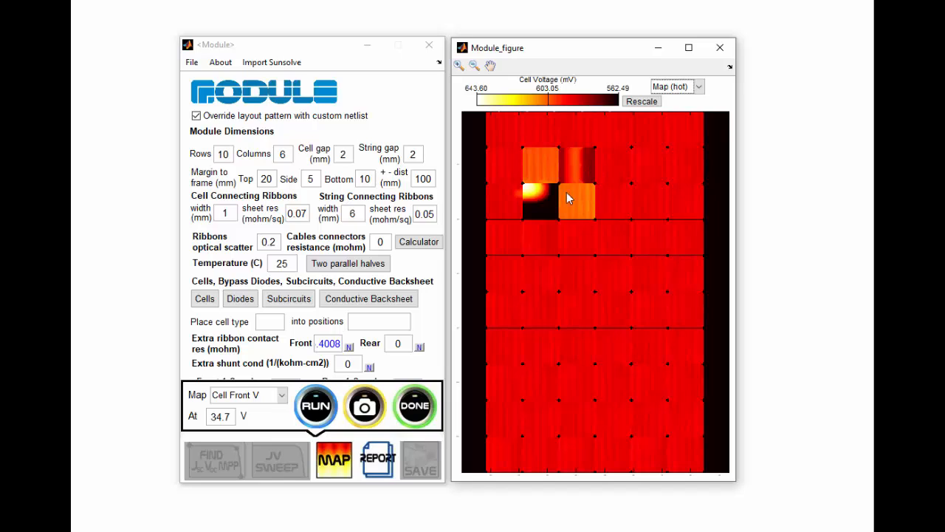
pyautogui.click(282, 395)
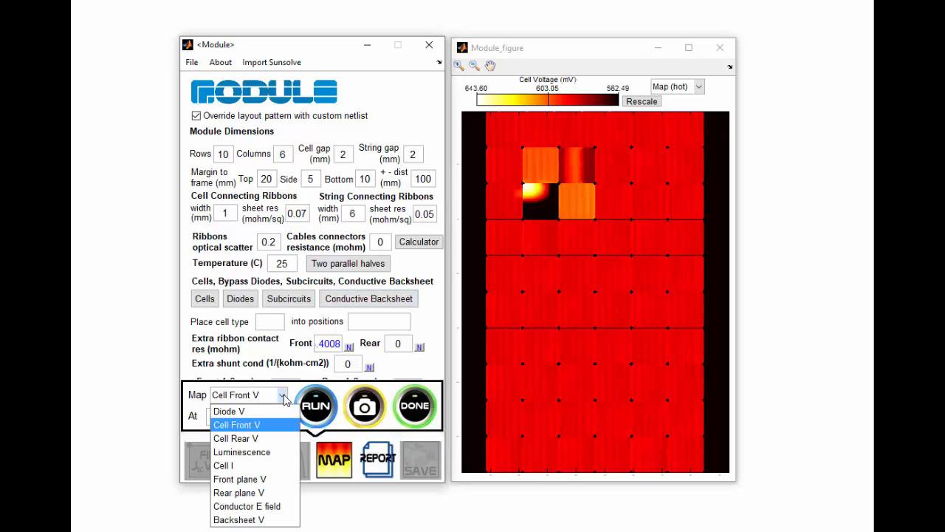
pyautogui.click(264, 440)
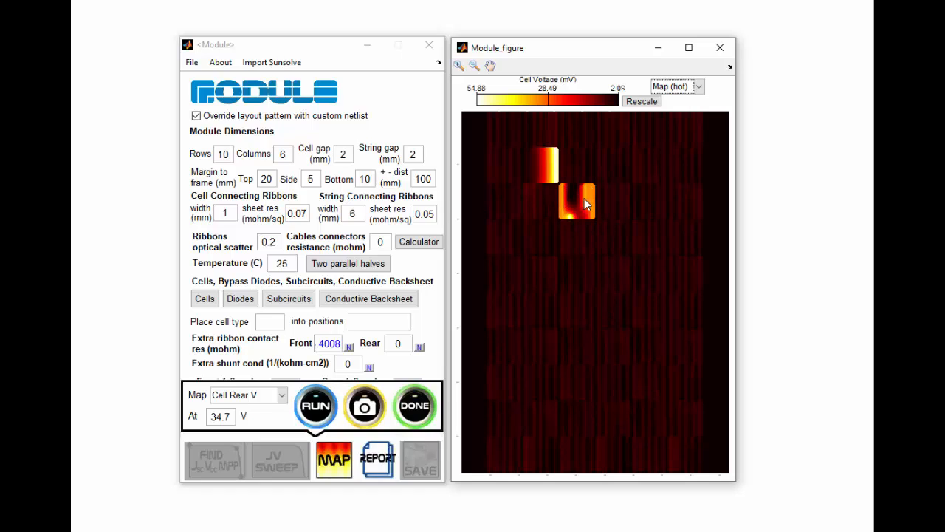
pyautogui.click(426, 411)
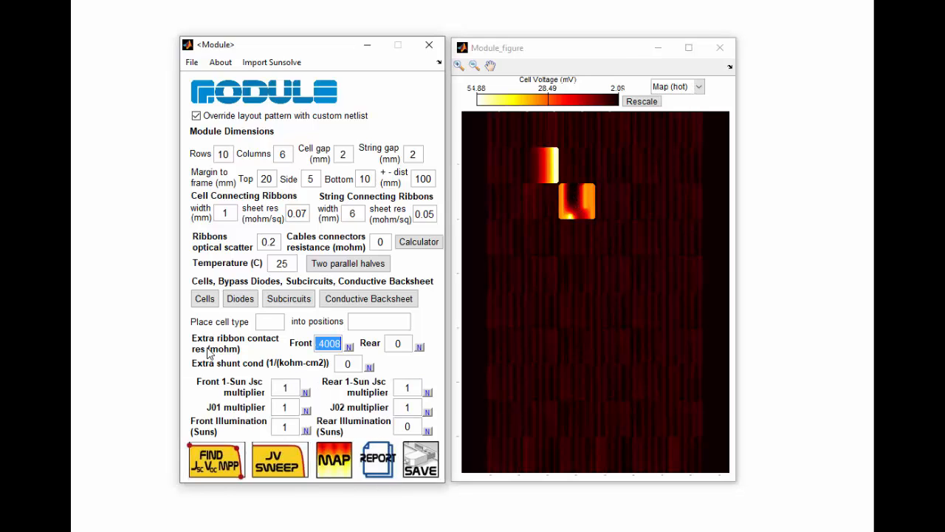